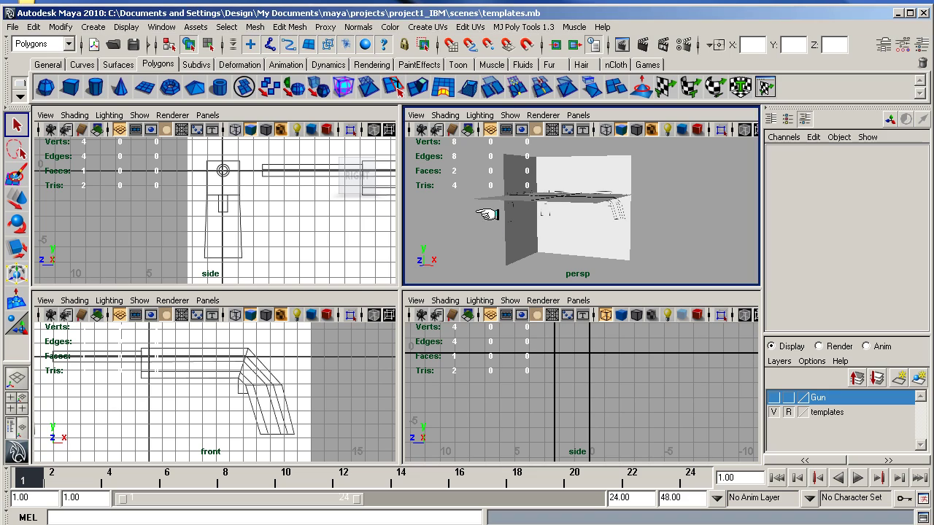
Examine the existing reference template planes and their gun outlines from several angles in the perspective view
key("space")
right_click_drag(460, 273, 729, 269, "alt")
left_click_drag(633, 270, 466, 275, "alt")
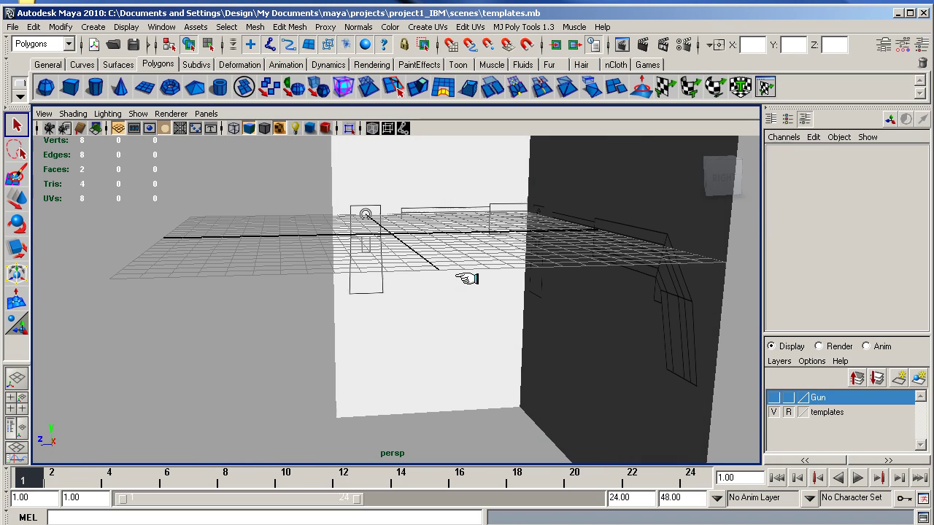
left_click_drag(380, 216, 267, 208, "alt")
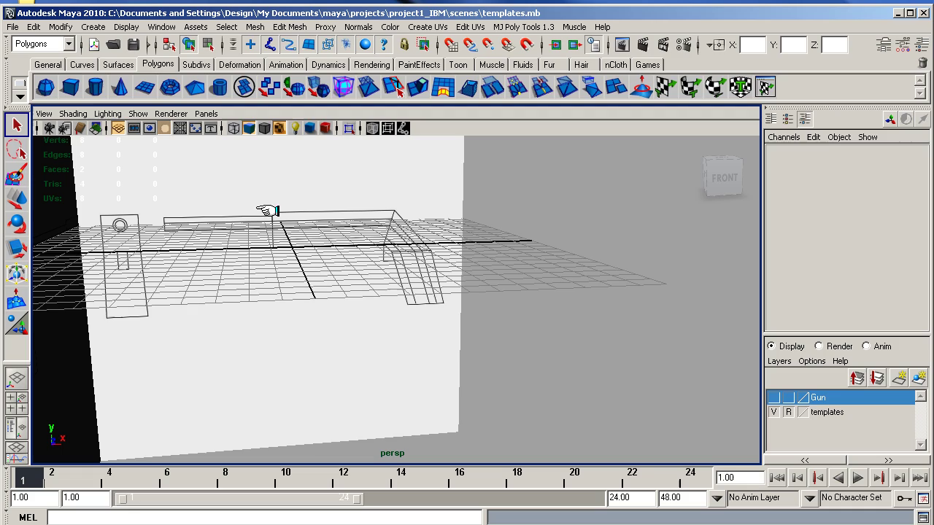
left_click_drag(180, 220, 370, 245, "alt")
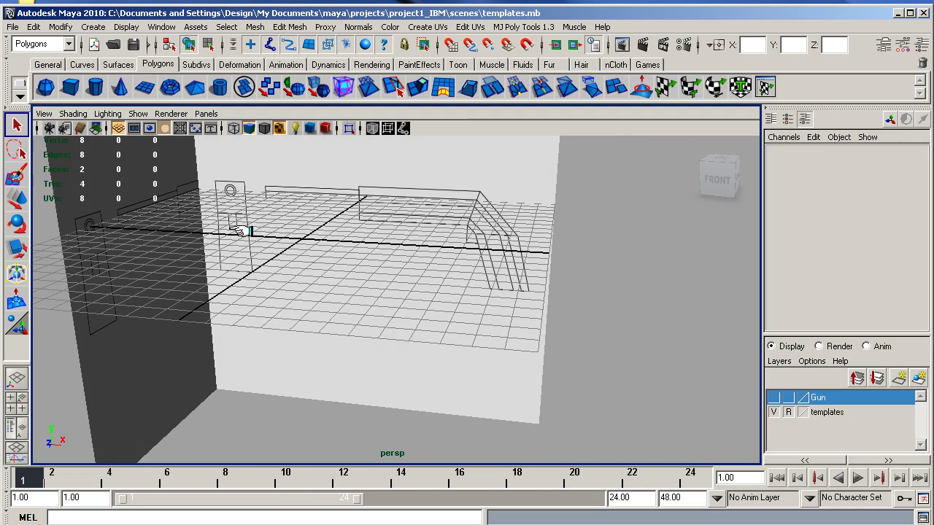
left_click_drag(248, 241, 319, 246, "alt")
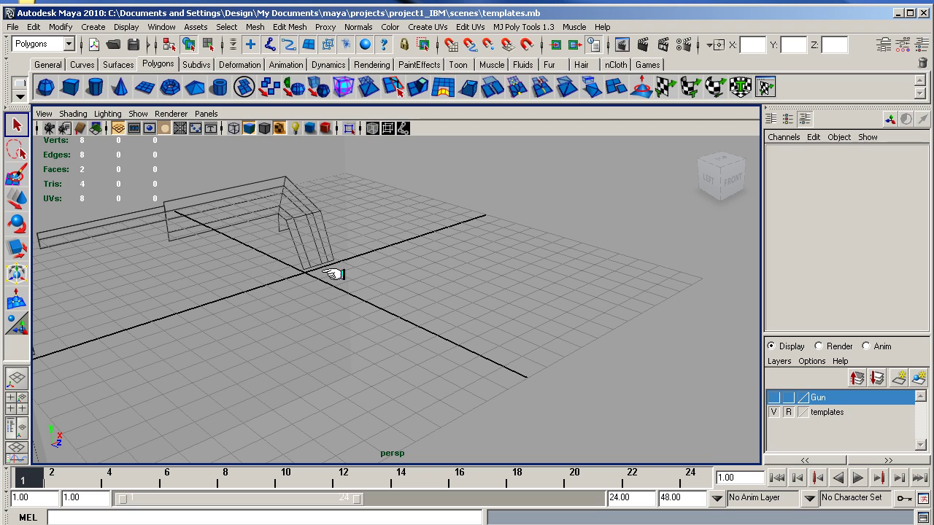
key("space")
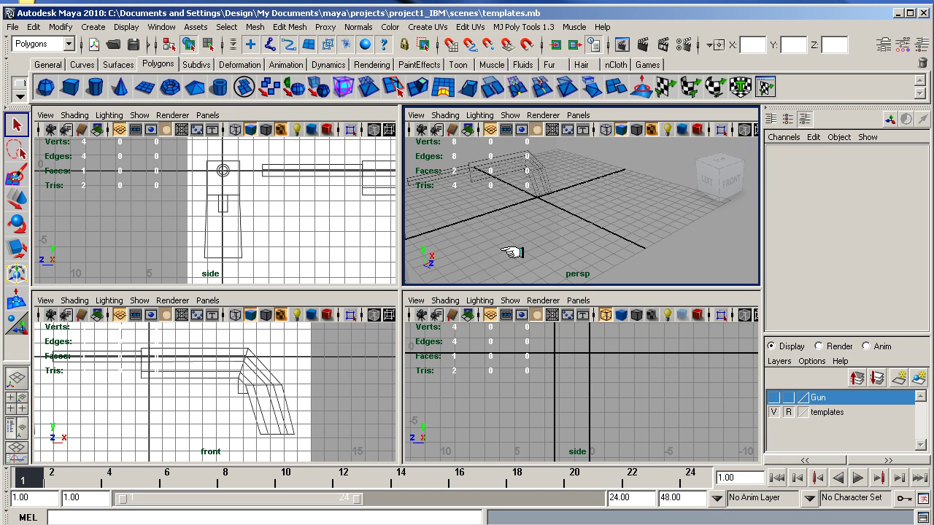
left_click_drag(501, 250, 474, 243, "alt")
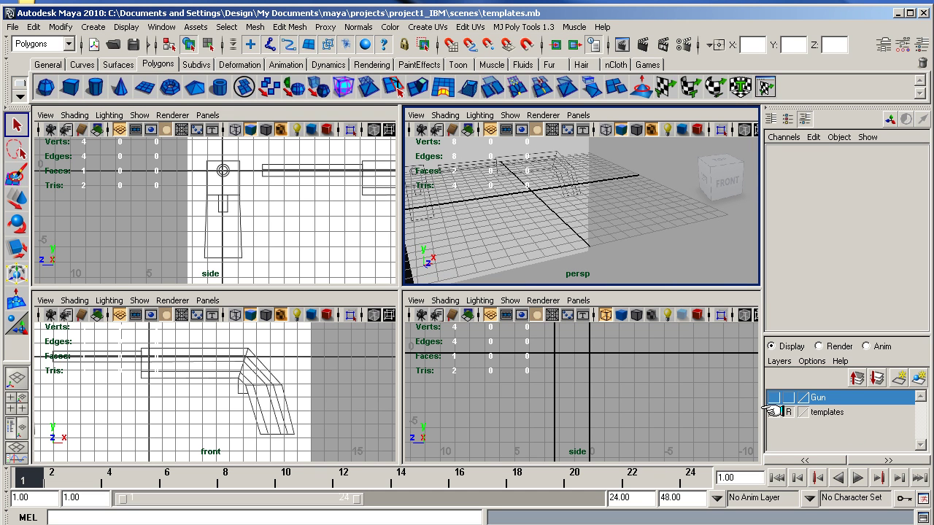
Show the Gun layer, hide the templates layer, and inspect the gun model in the perspective view
left_click(773, 397)
left_click(773, 412)
key("space")
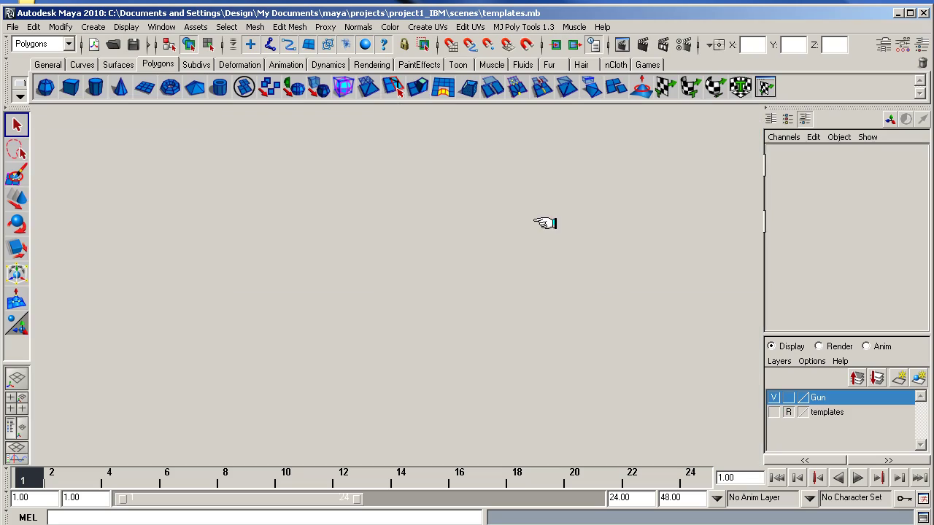
left_click_drag(475, 267, 418, 248, "alt")
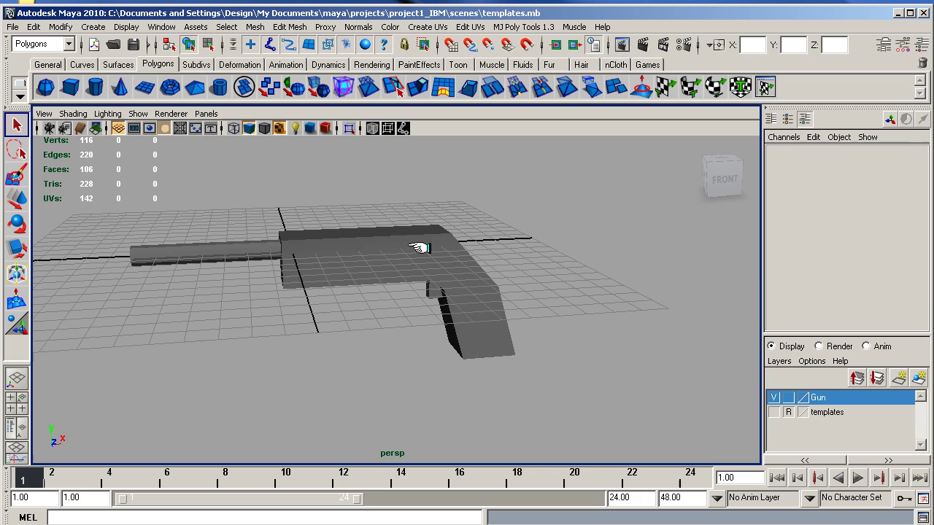
left_click(419, 247)
mouse_move(348, 267)
left_mouse_down("alt")
mouse_move(215, 246)
mouse_move(455, 270)
mouse_move(315, 259)
mouse_move(332, 273)
left_mouse_up("alt")
Hide the Gun layer, turn off the templates layer's reference state, and save the scene
left_click(773, 397)
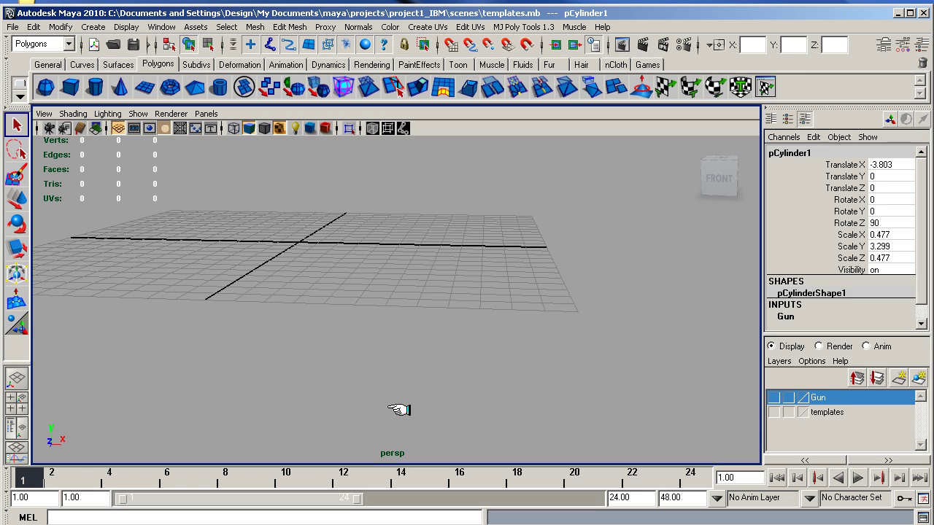
scroll(366, 229, "down", 5)
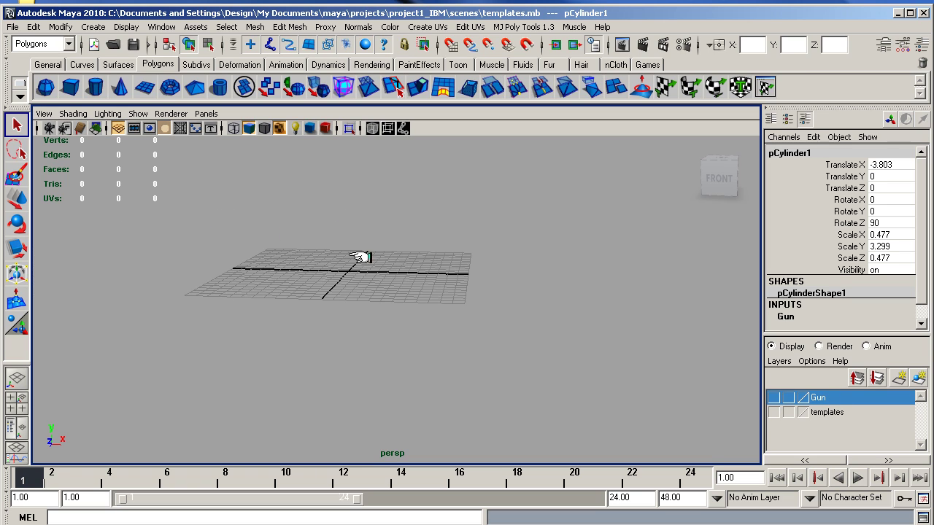
key("space")
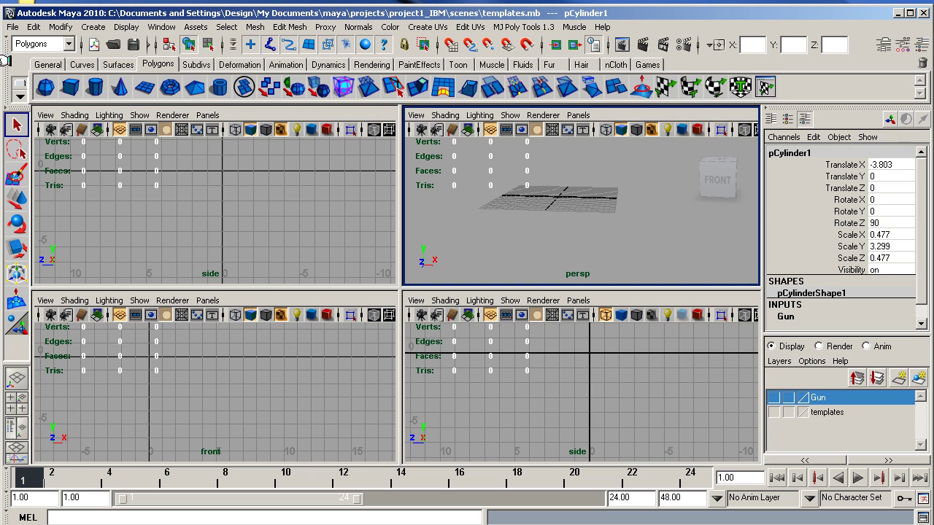
left_click(11, 27)
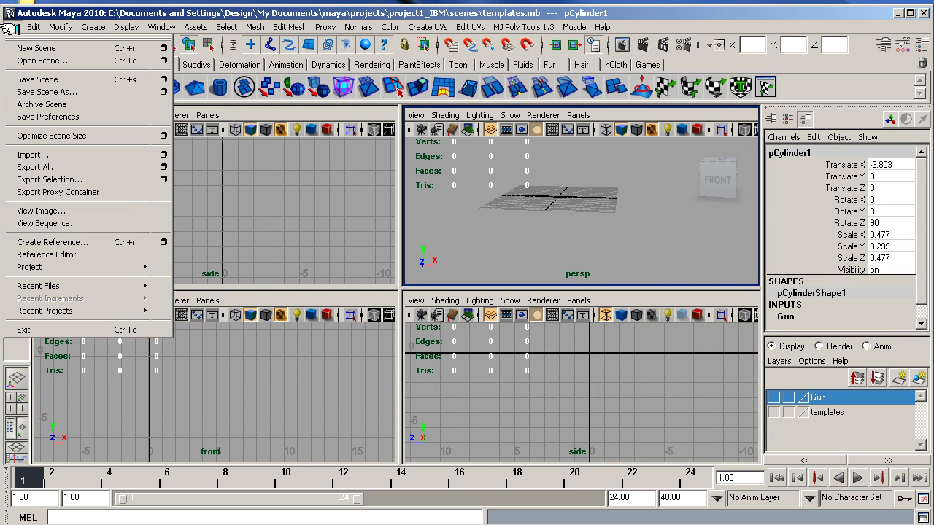
left_click(32, 80)
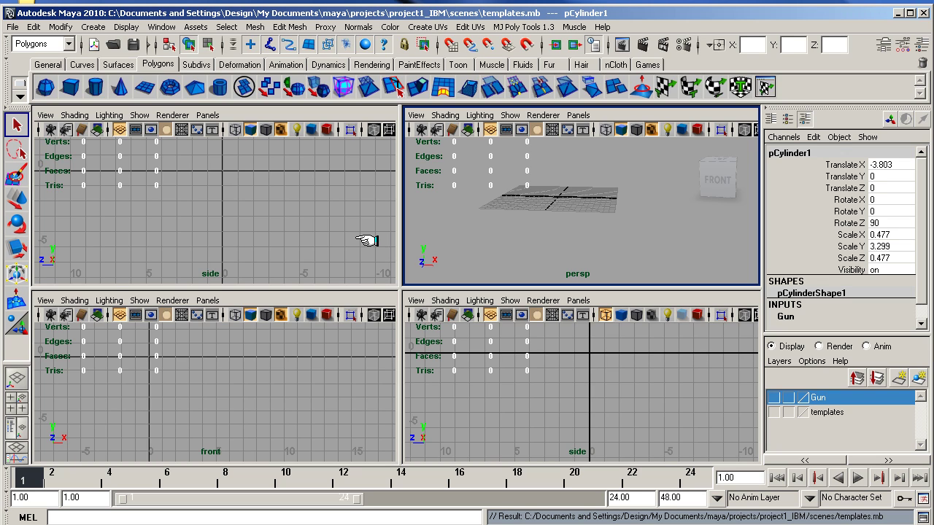
Create a polygon plane about 8.3 by 9.3 units on the grid in the perspective view
left_click(533, 192)
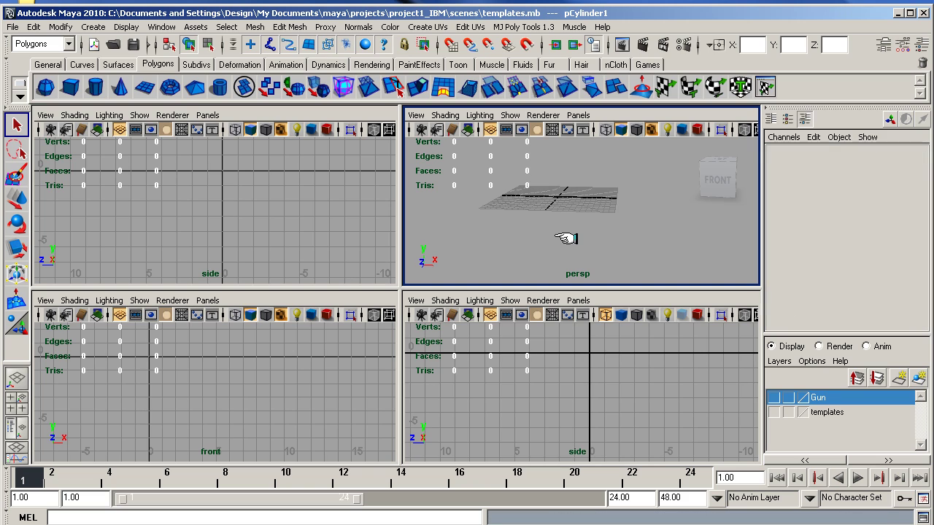
left_click_drag(499, 210, 584, 231, "alt")
right_click_drag(573, 230, 667, 217, "alt")
middle_click_drag(587, 229, 607, 245, "alt")
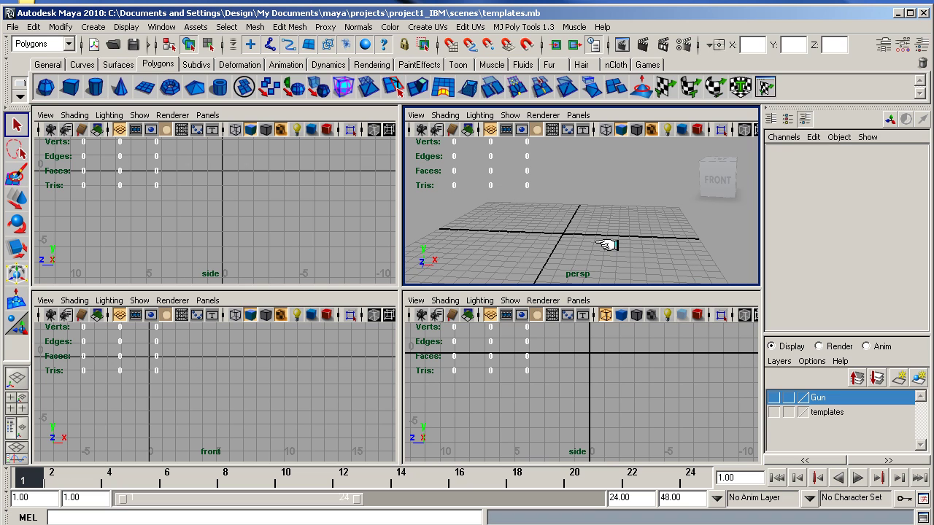
right_click_drag(615, 237, 538, 226, "alt")
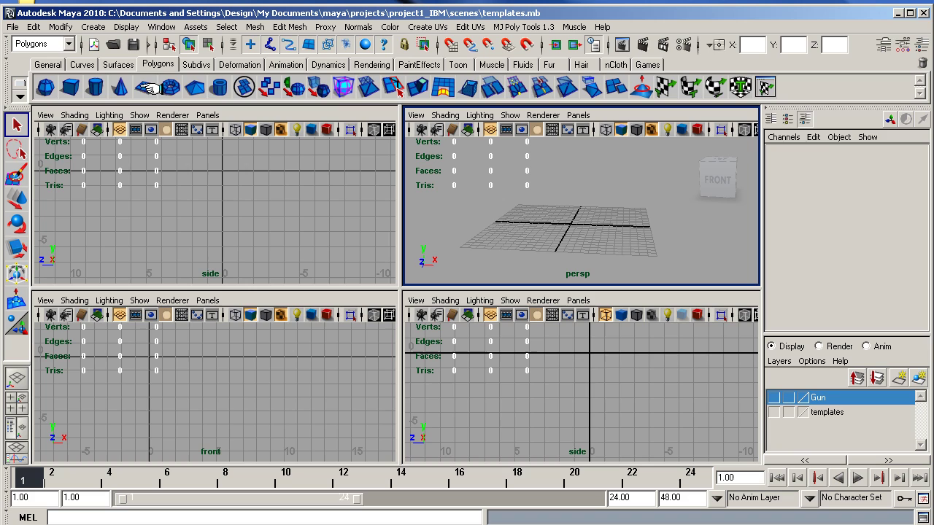
left_click(144, 87)
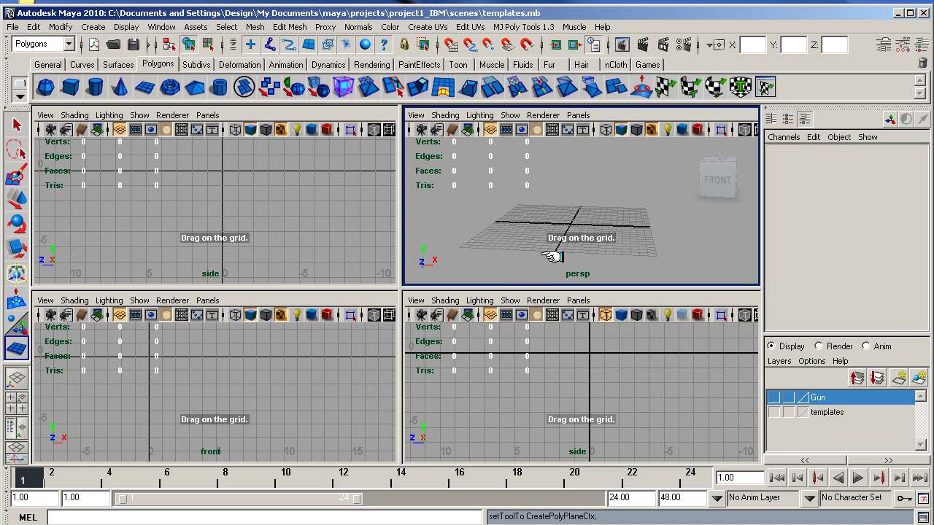
left_click_drag(558, 221, 609, 243)
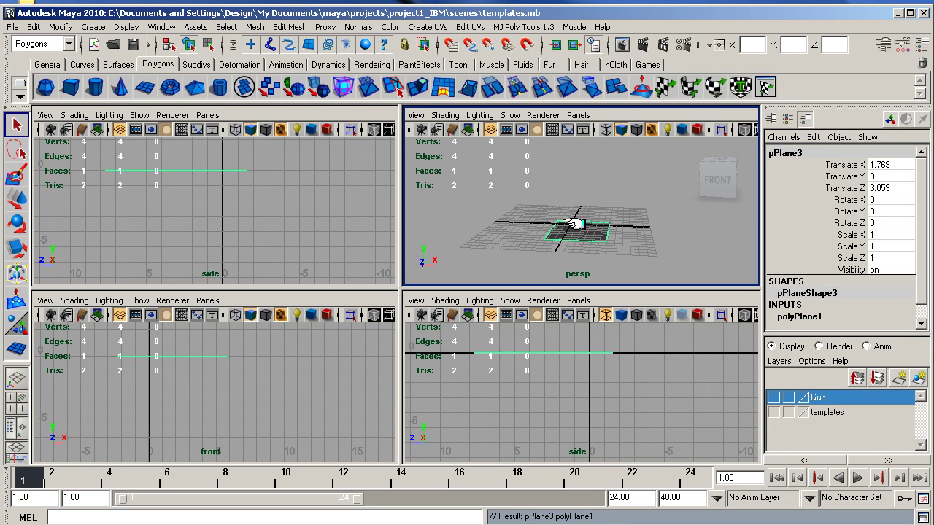
Set the new plane's construction width and height to 1 each
left_click(922, 43)
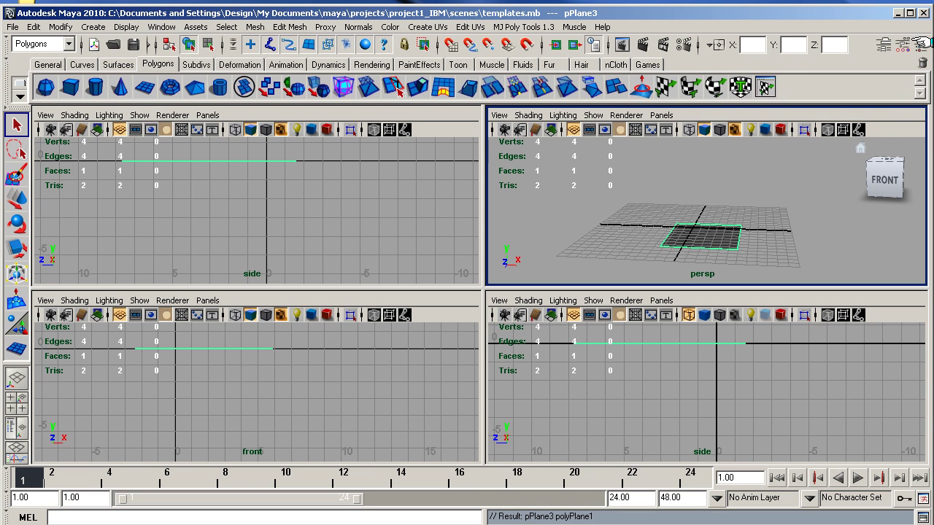
left_click(921, 45)
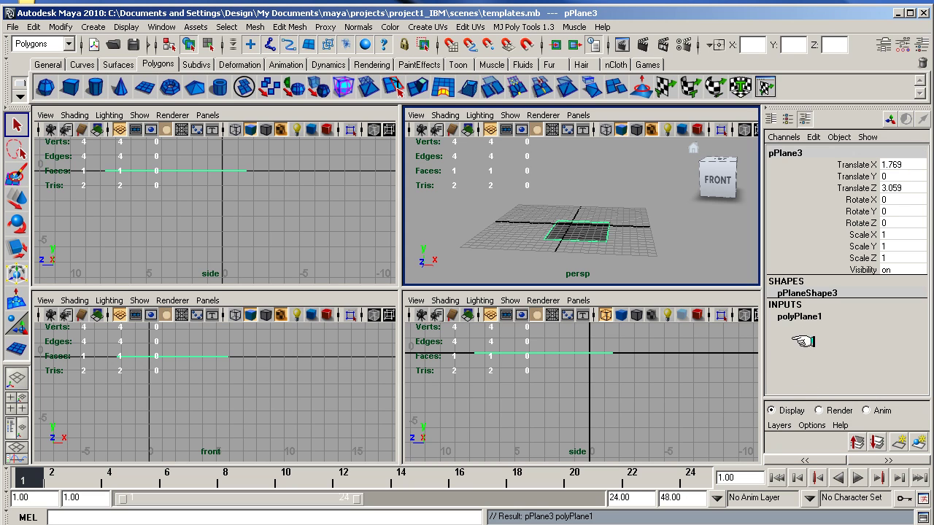
left_click(797, 316)
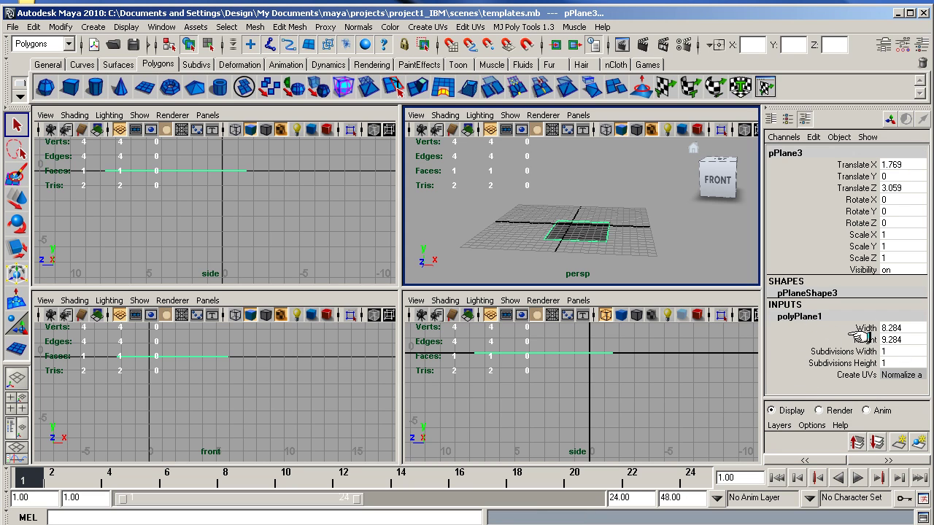
left_click(904, 328)
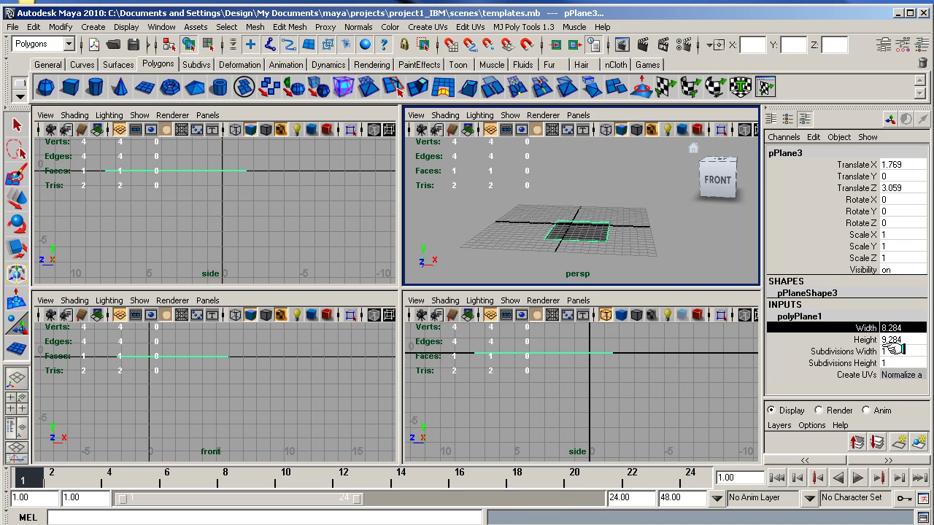
type("11")
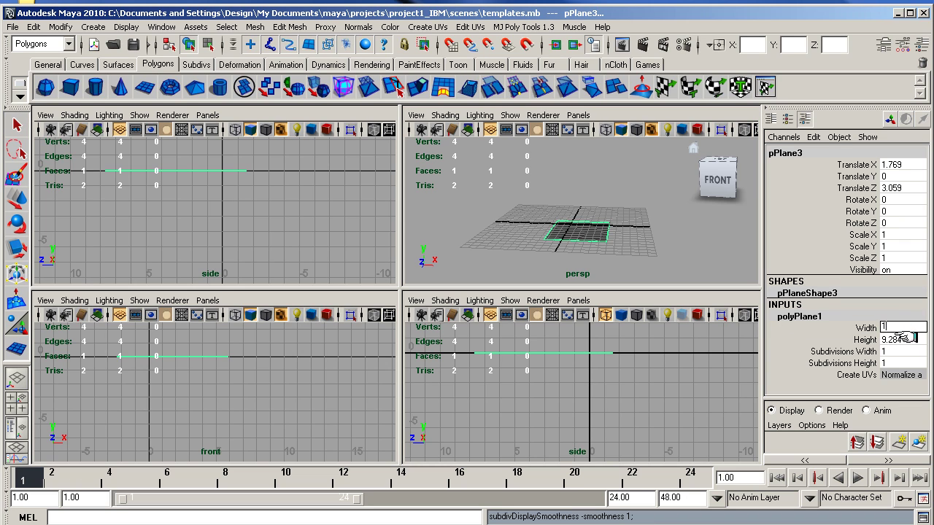
double_click(904, 340)
type("1")
double_click(900, 327)
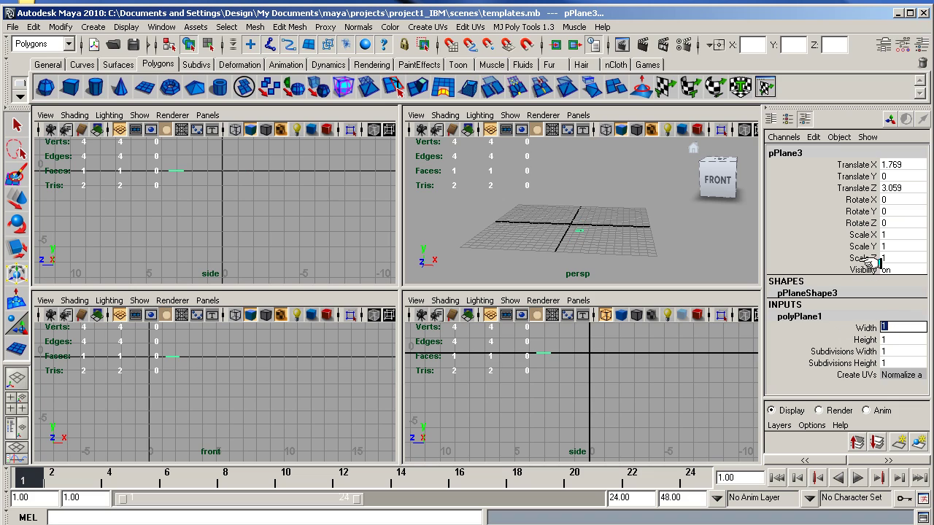
Scale the plane to 24 in X, Y and Z
double_click(888, 234)
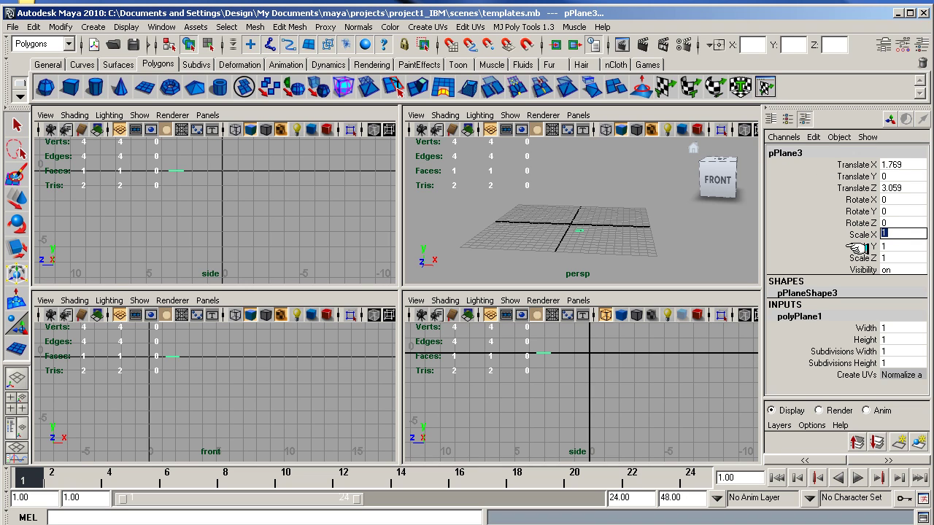
left_click(891, 246)
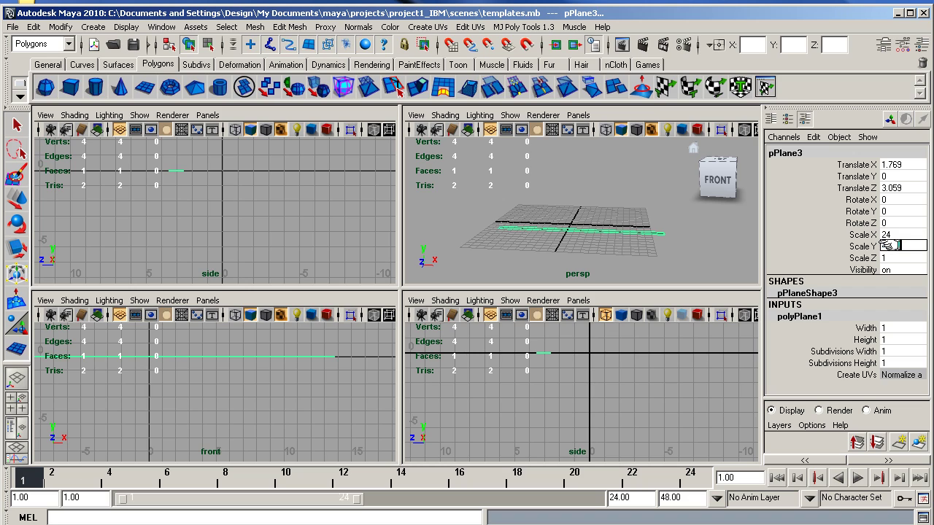
left_click(892, 257)
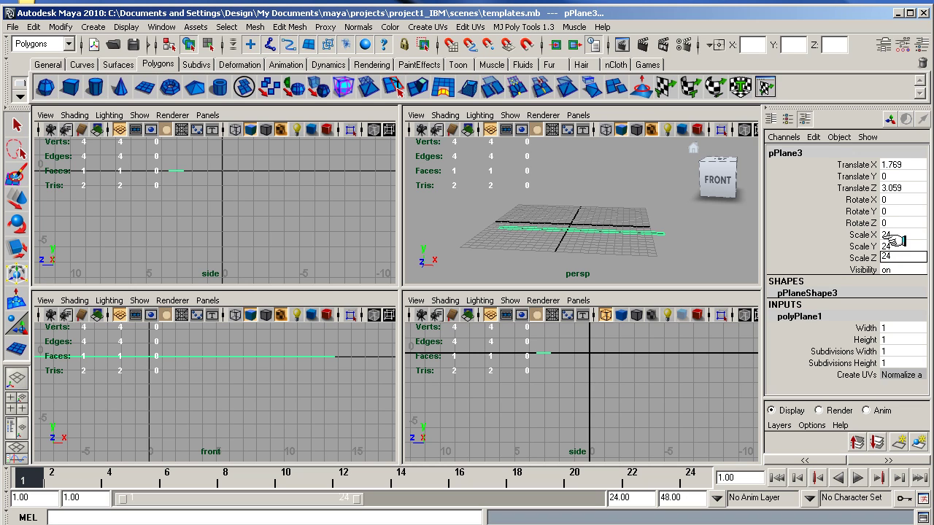
key("Return")
Center the plane at the origin by setting its X and Z translation to 0
left_click(892, 188)
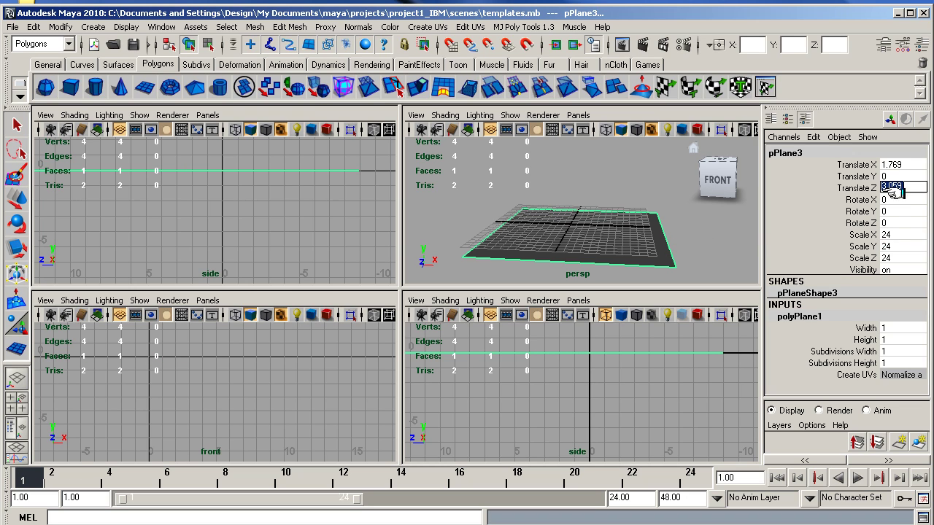
type("0")
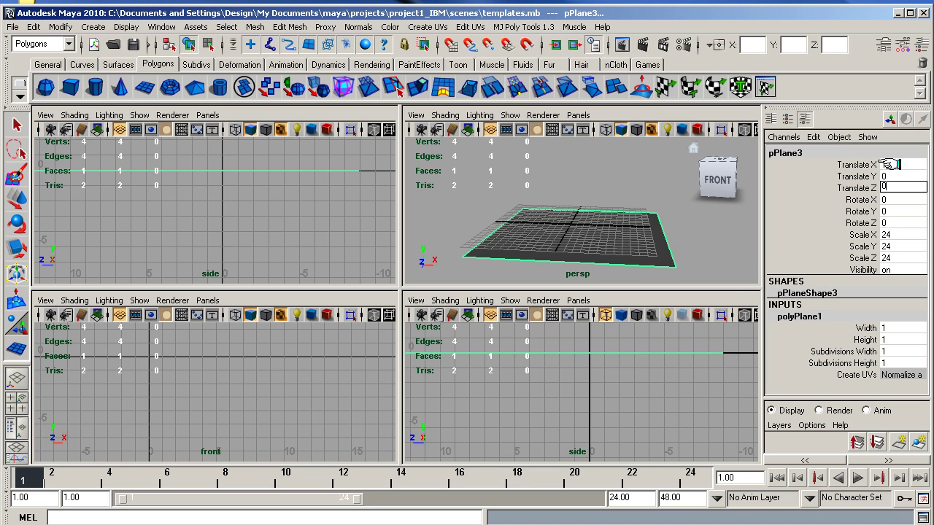
left_click(891, 164)
type("0")
key("Return")
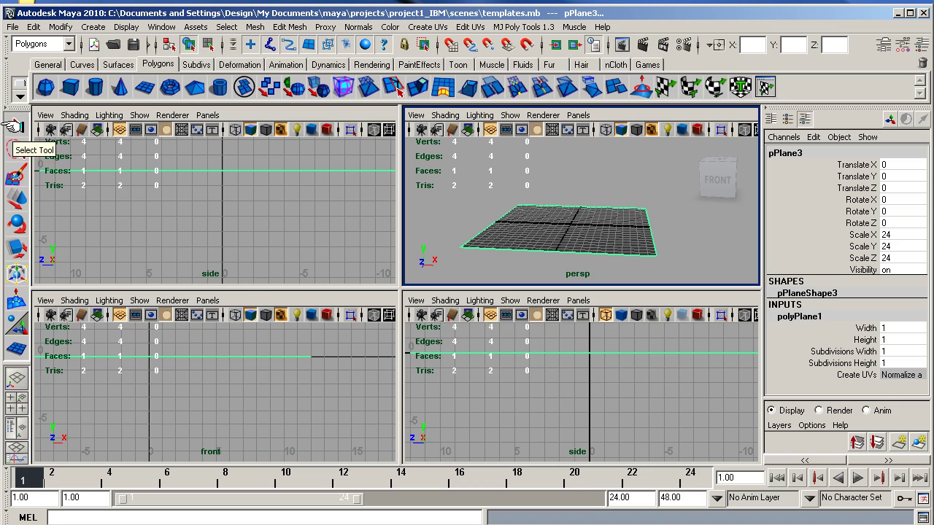
Select the plane with the Move tool active and assign it a new Lambert material
left_click(16, 197)
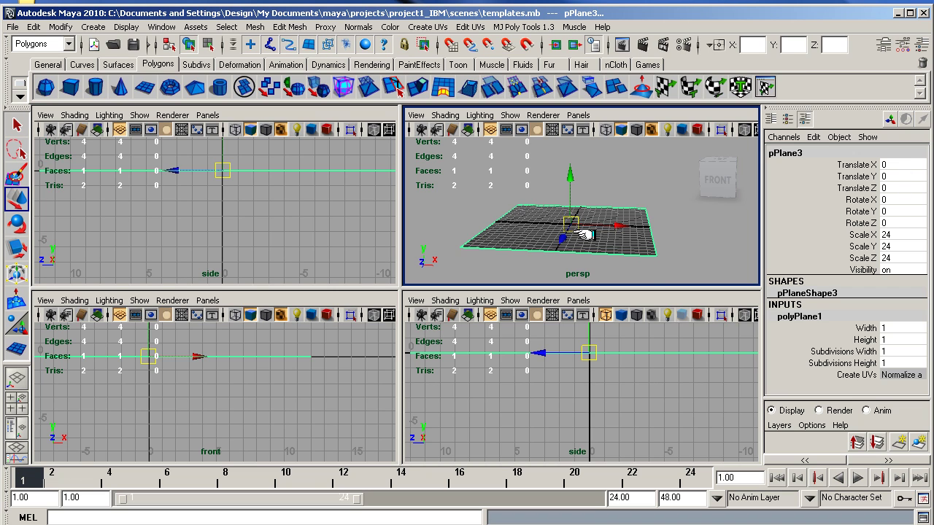
mouse_move(574, 233)
left_mouse_down("alt")
mouse_move(578, 259)
mouse_move(573, 234)
left_mouse_up("alt")
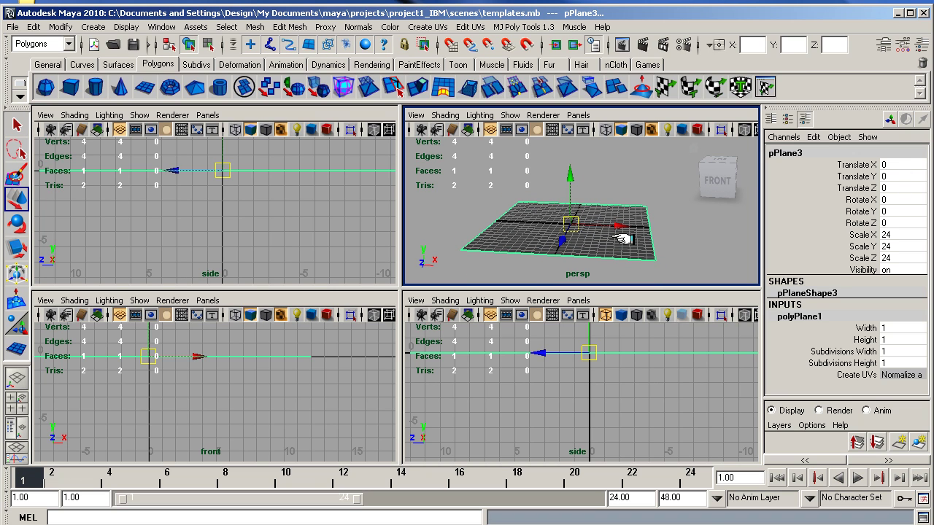
left_click(613, 236)
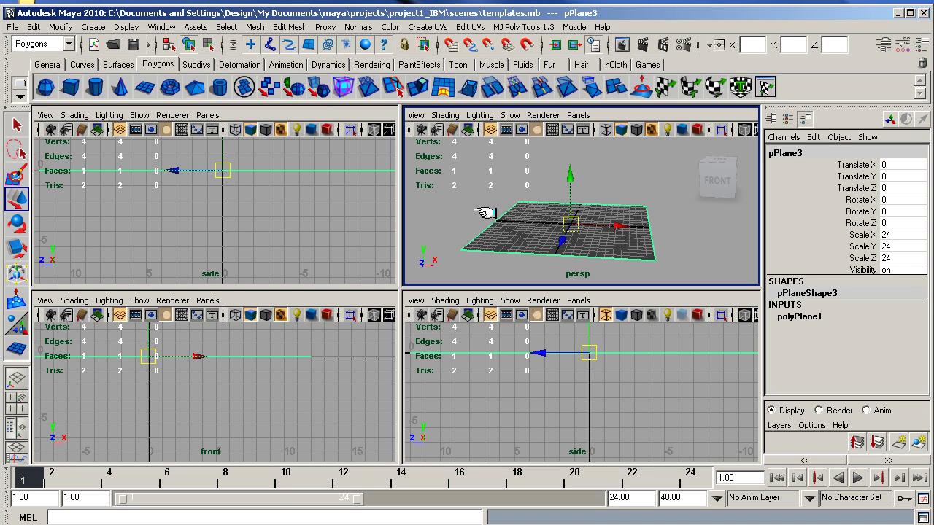
left_click(364, 64)
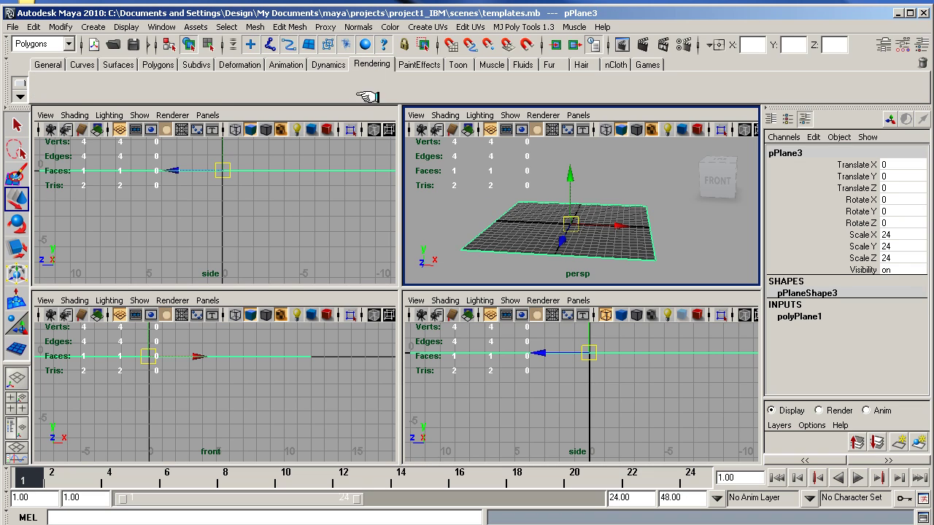
left_click(291, 87)
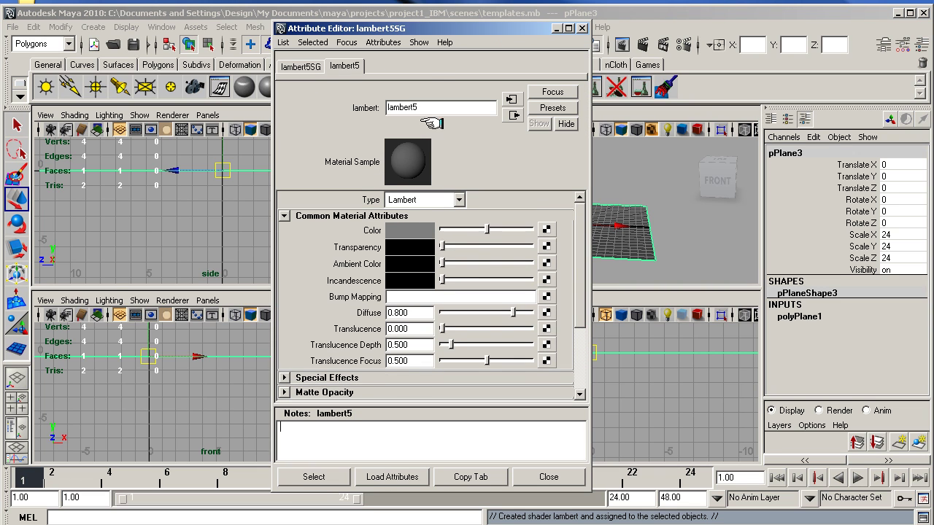
Map a File texture onto the Lambert material's color using james_bond_gun.jpg from the project's sourceimages folder
left_click_drag(448, 33, 403, 63)
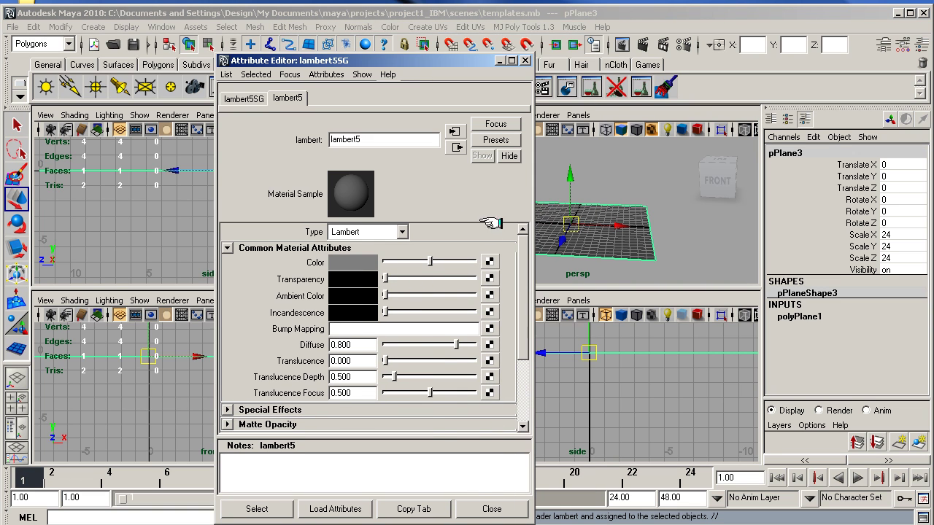
left_click(490, 262)
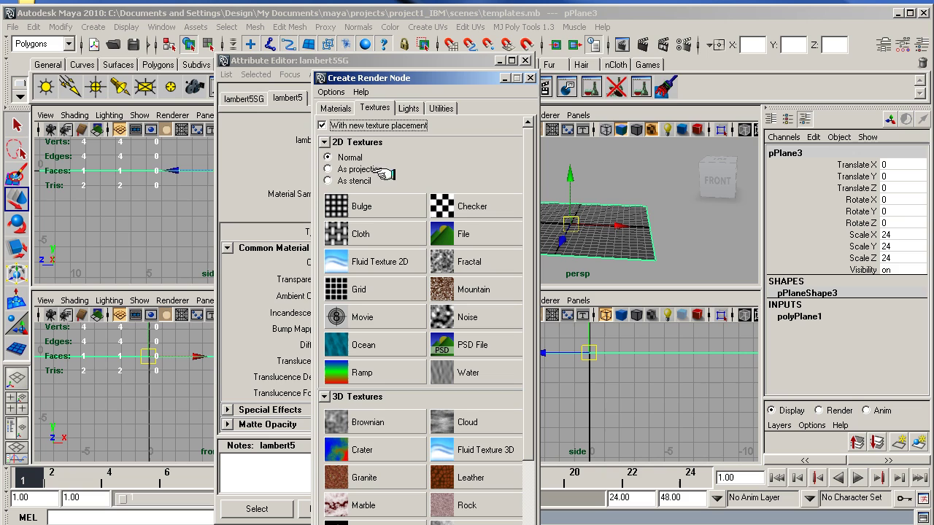
left_click(456, 234)
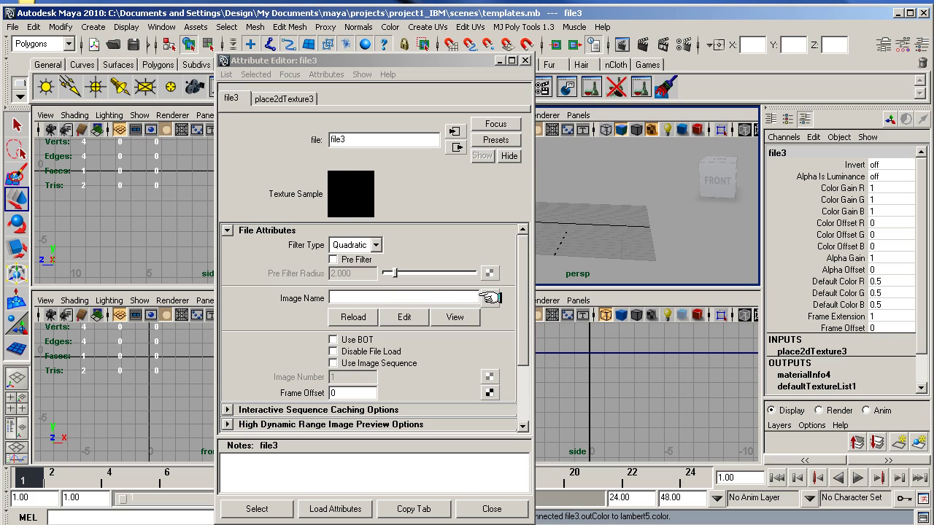
left_click(487, 298)
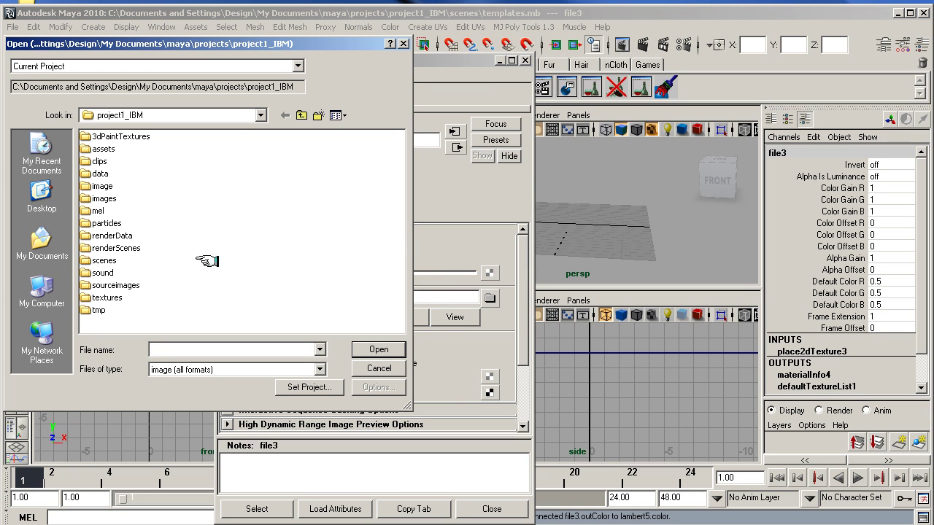
double_click(110, 285)
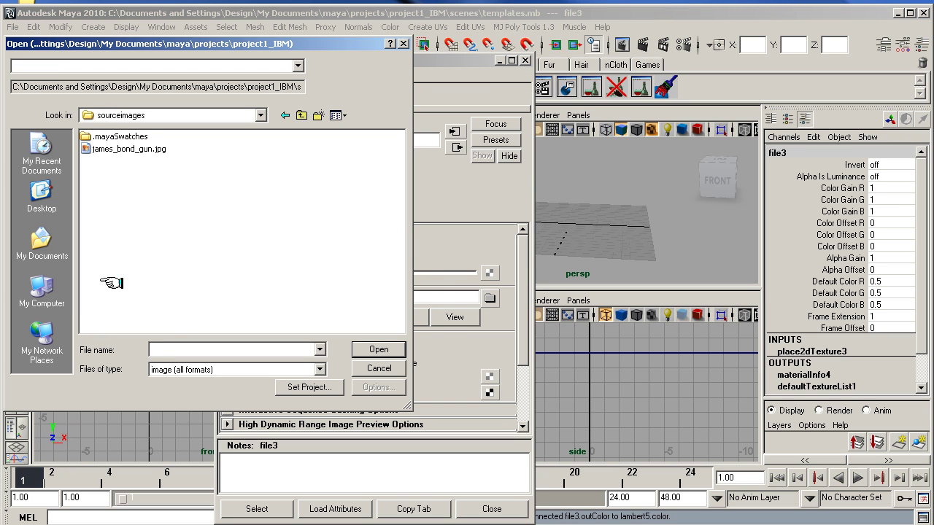
left_click(117, 151)
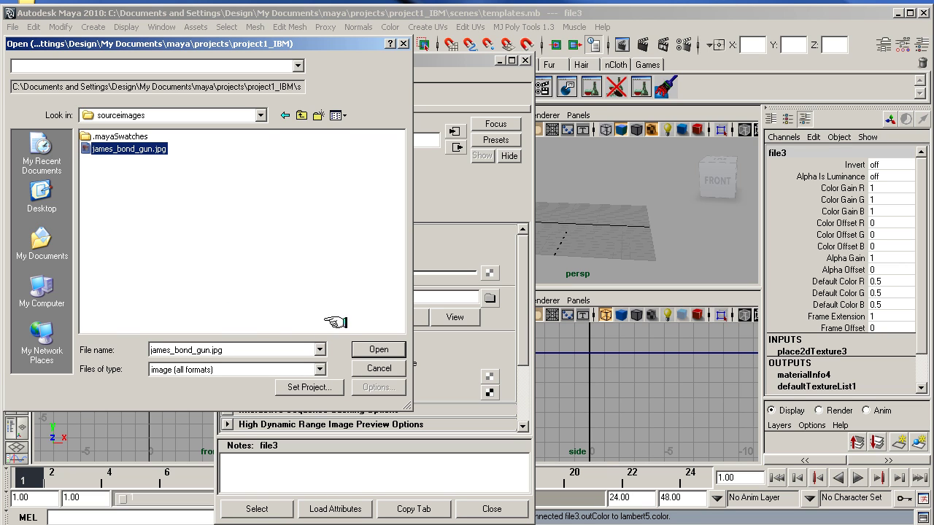
left_click(362, 350)
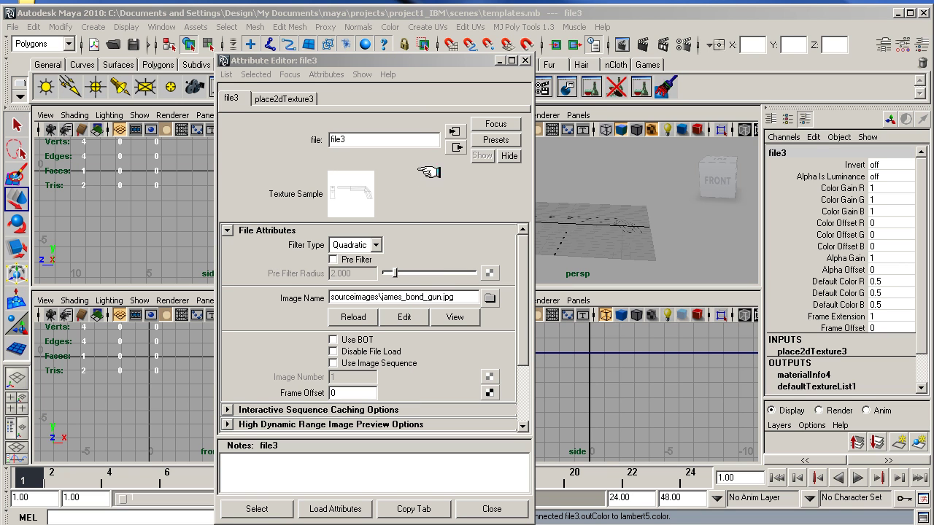
left_click(501, 509)
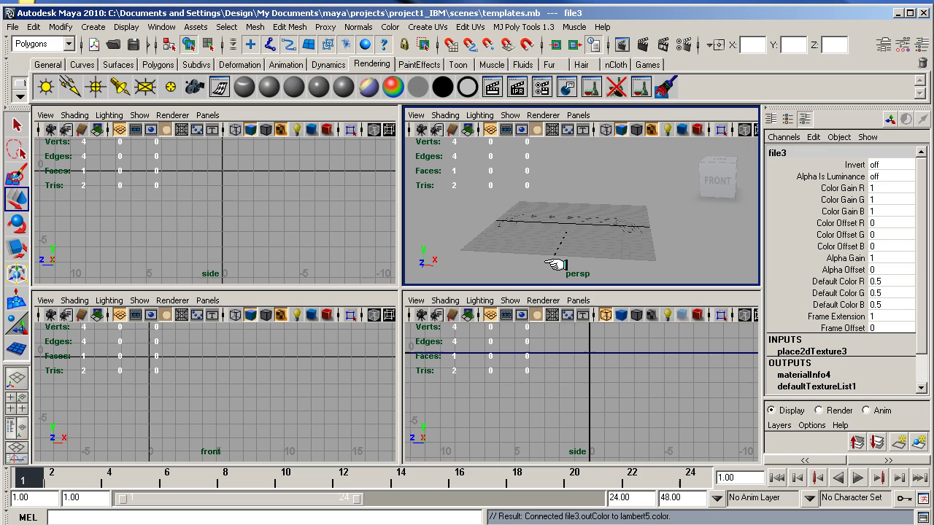
Switch the perspective view's shading to Wireframe and back to Smooth Shade All
mouse_move(569, 231)
left_mouse_down("alt")
mouse_move(573, 268)
mouse_move(571, 244)
left_mouse_up("alt")
left_click(445, 115)
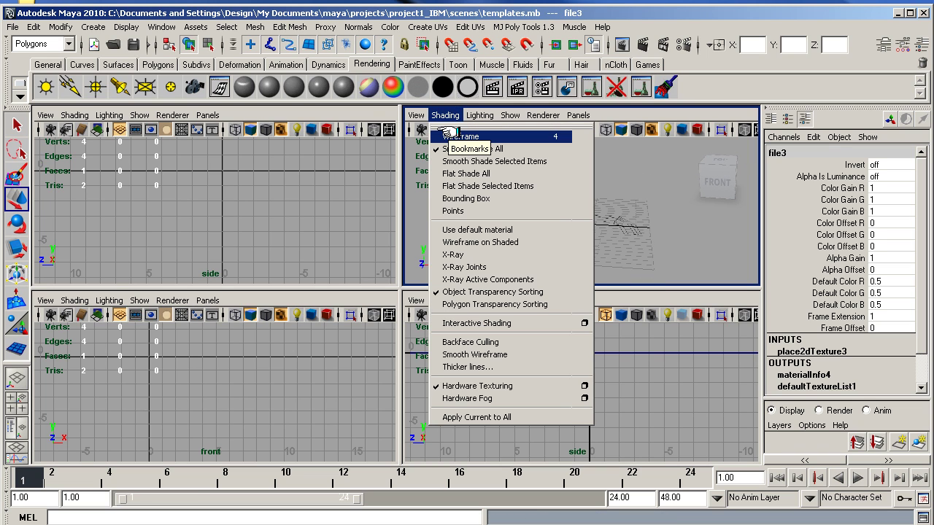
left_click(447, 136)
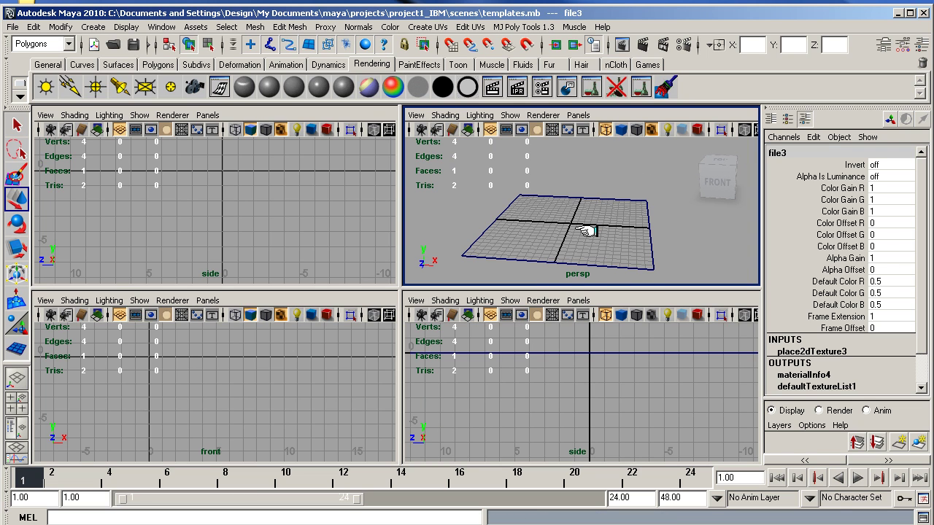
left_click(441, 116)
left_click(446, 148)
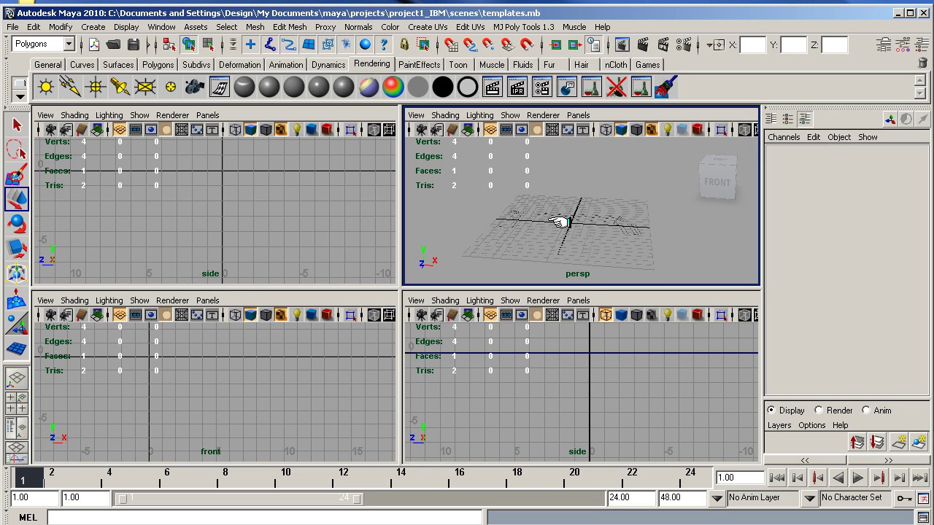
left_click(442, 117)
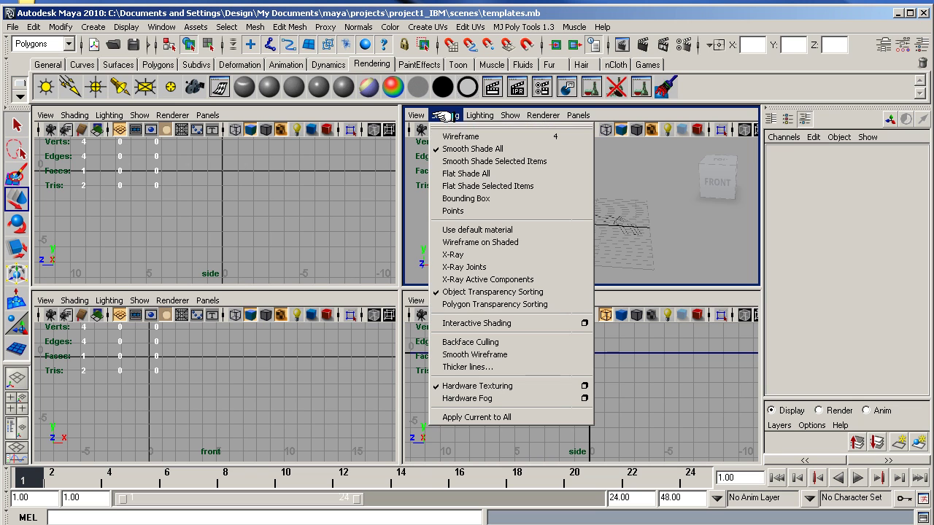
left_click(609, 244)
Stand the textured plane upright by setting its X rotation to 90
mouse_move(523, 228)
left_mouse_down("alt")
mouse_move(526, 279)
mouse_move(538, 262)
mouse_move(537, 217)
left_mouse_up("alt")
left_click(17, 225)
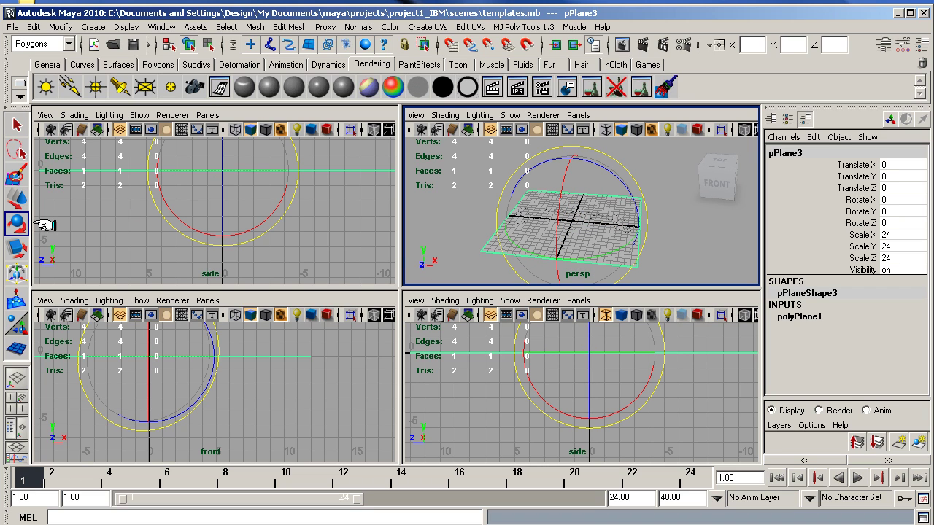
left_click(559, 182)
left_click_drag(559, 182, 565, 231)
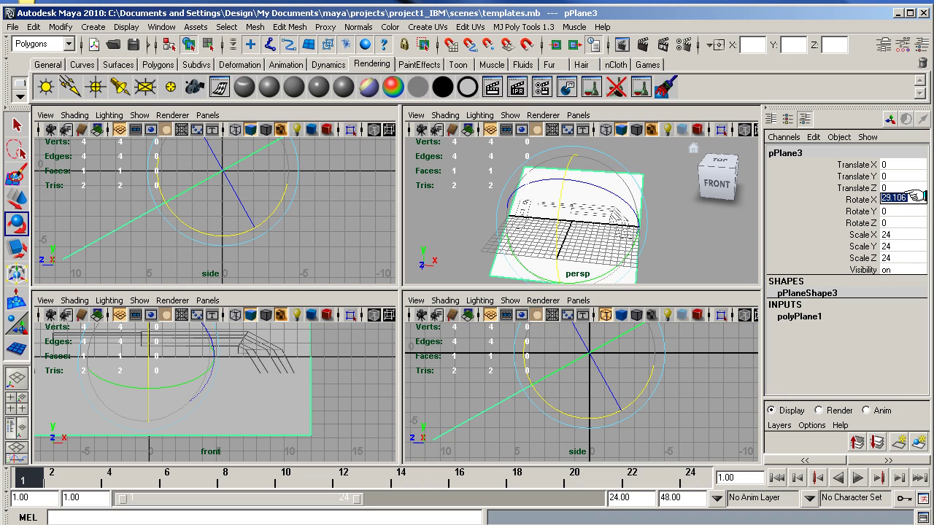
type("90")
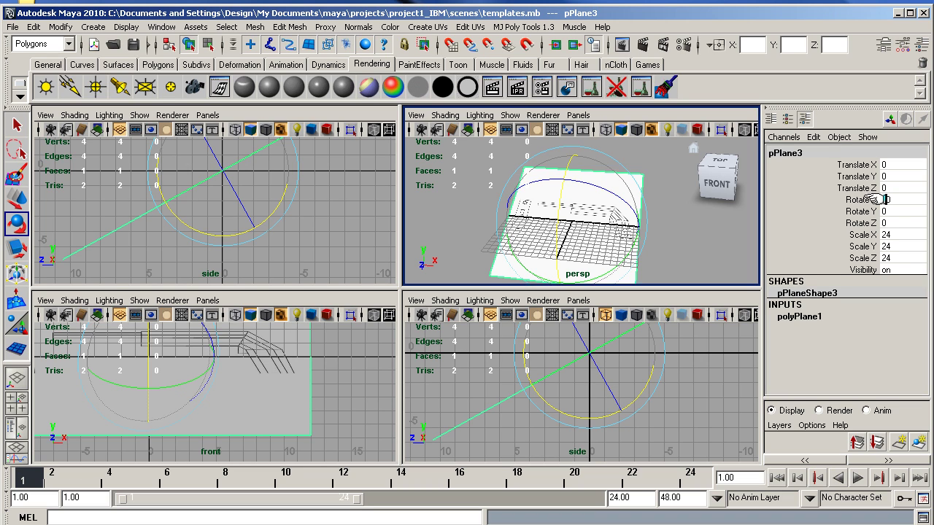
key("Return")
Move the upright plane to the back of the grid by setting its Z translation to -12
left_click(15, 198)
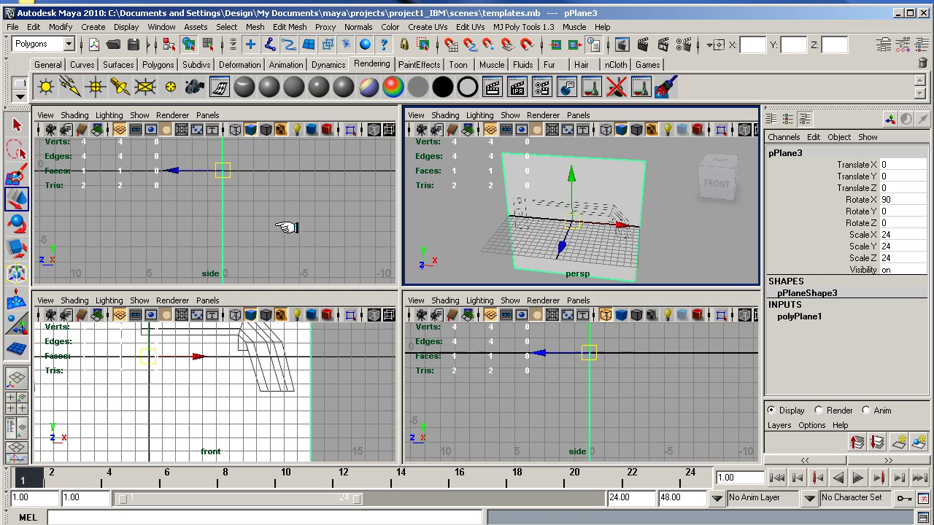
left_click(892, 187)
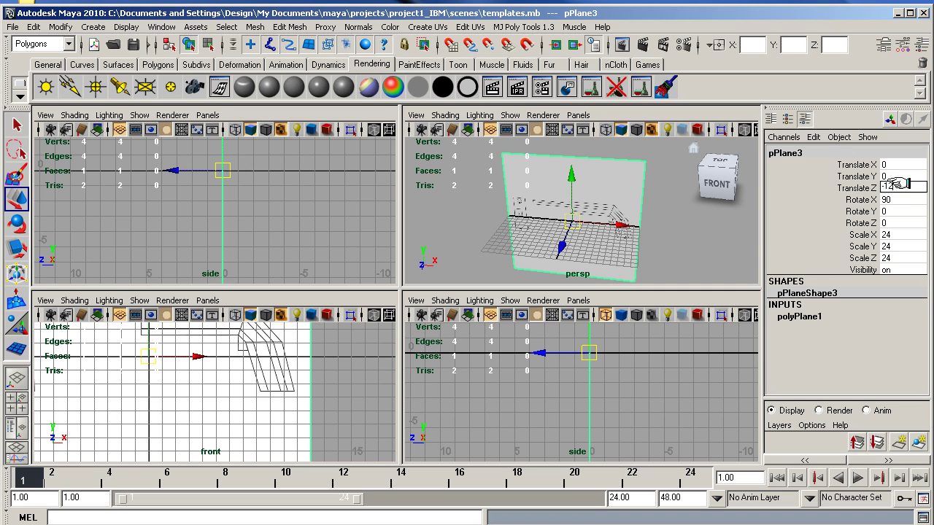
type("-12")
key("Return")
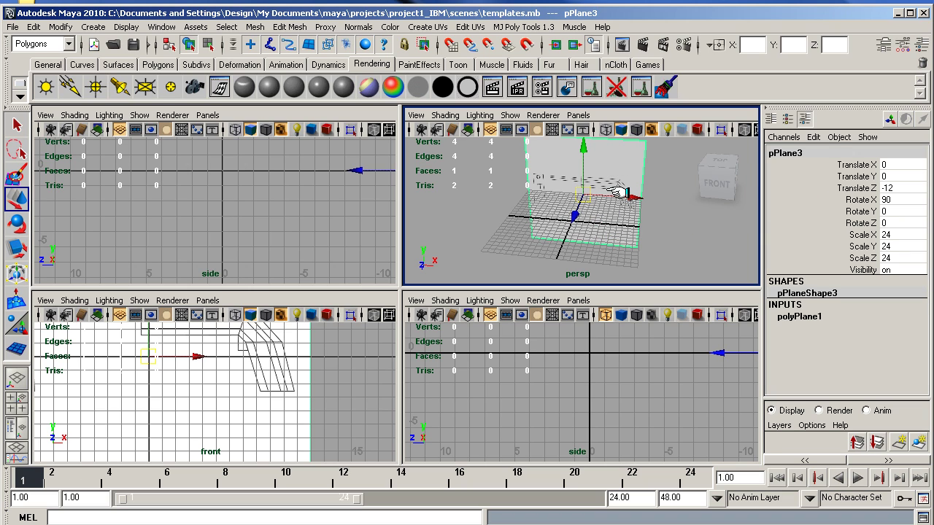
Duplicate the textured plane and move the copy forward along Z to about 1.4
left_click(654, 222)
left_click(590, 169)
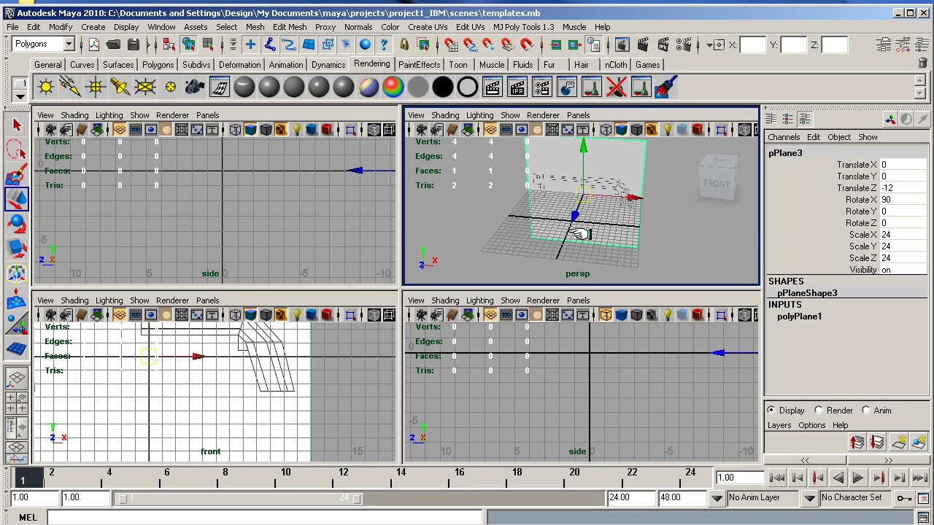
key("ctrl+d")
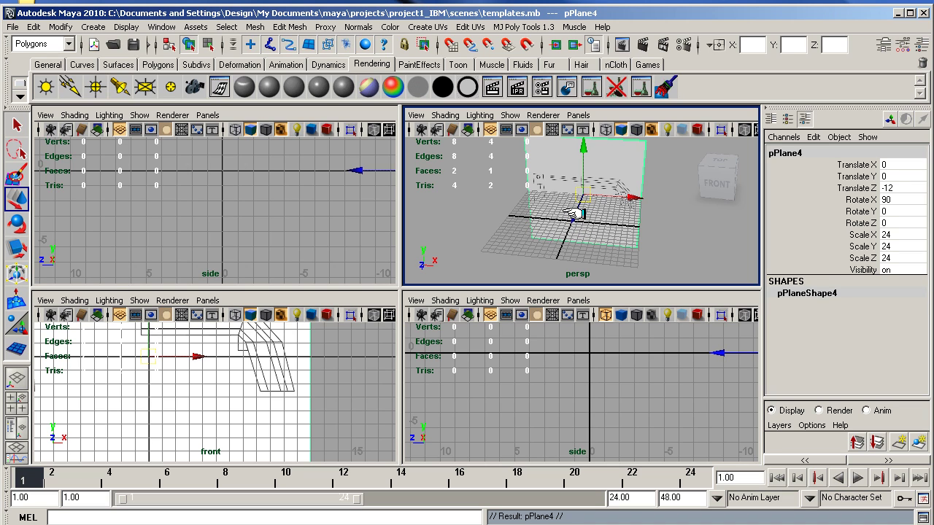
left_click_drag(574, 213, 559, 253)
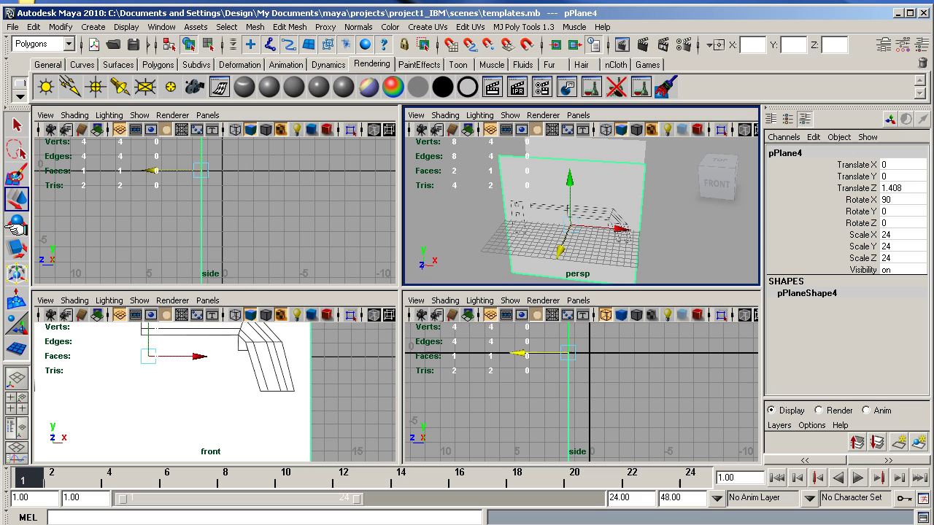
Turn the duplicated plane perpendicular to the original by setting its Y rotation to 90
left_click(16, 224)
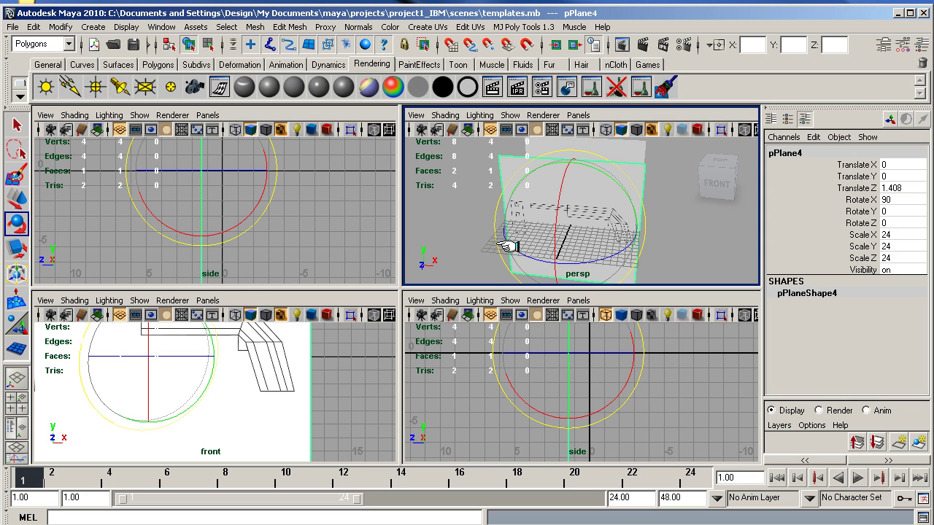
left_click_drag(509, 246, 559, 246)
double_click(897, 211)
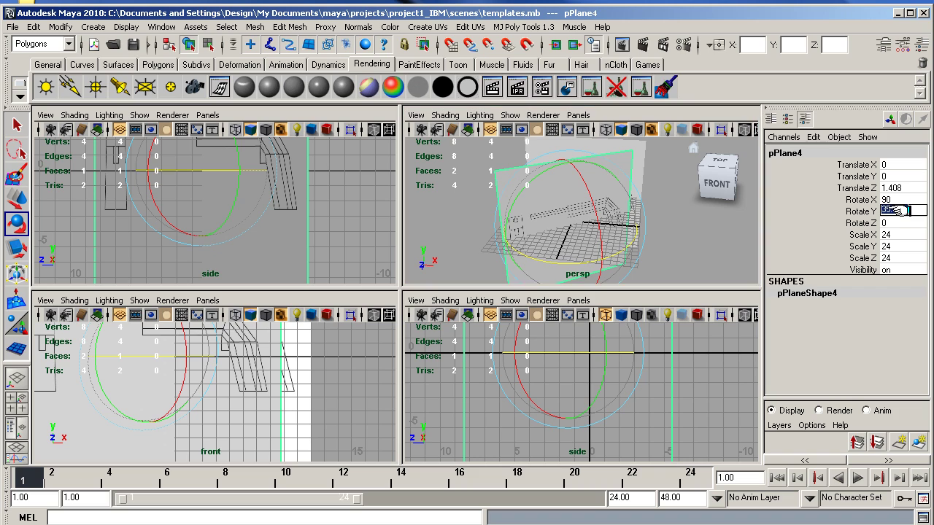
type("90")
key("Return")
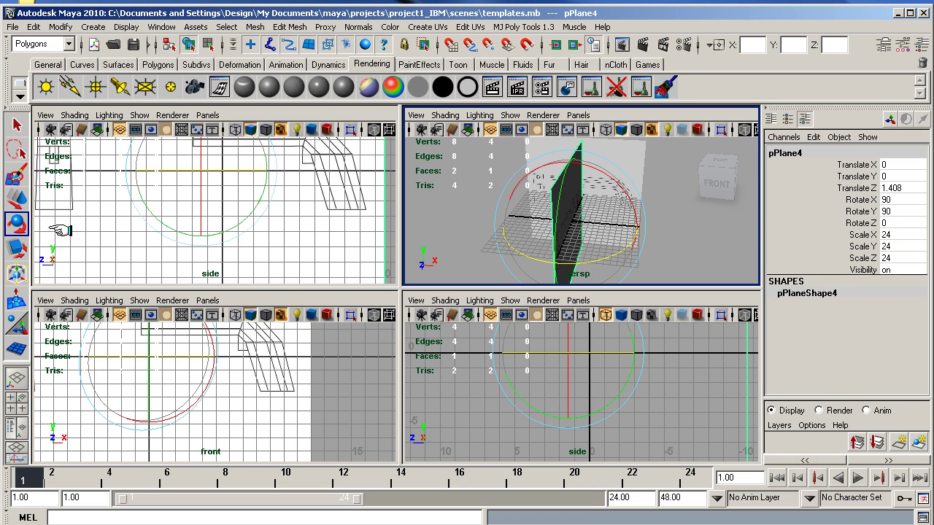
Move the duplicated plane to the grid's side edge by setting its X translation to -12
left_click(16, 199)
left_click_drag(607, 228, 550, 225)
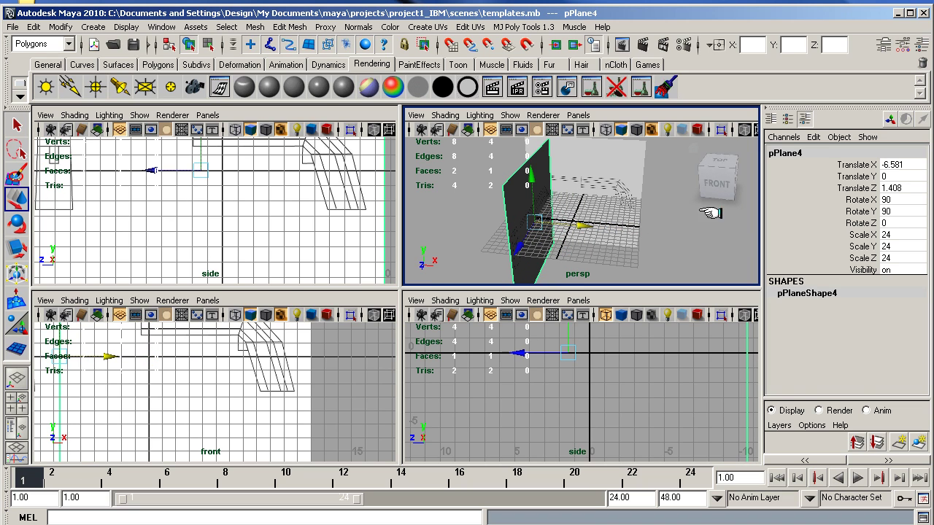
left_click(893, 165)
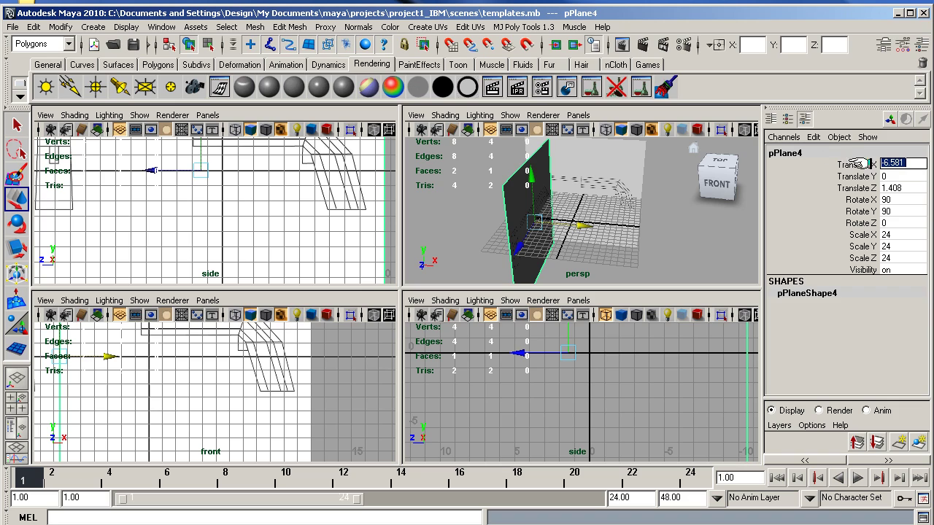
double_click(884, 164)
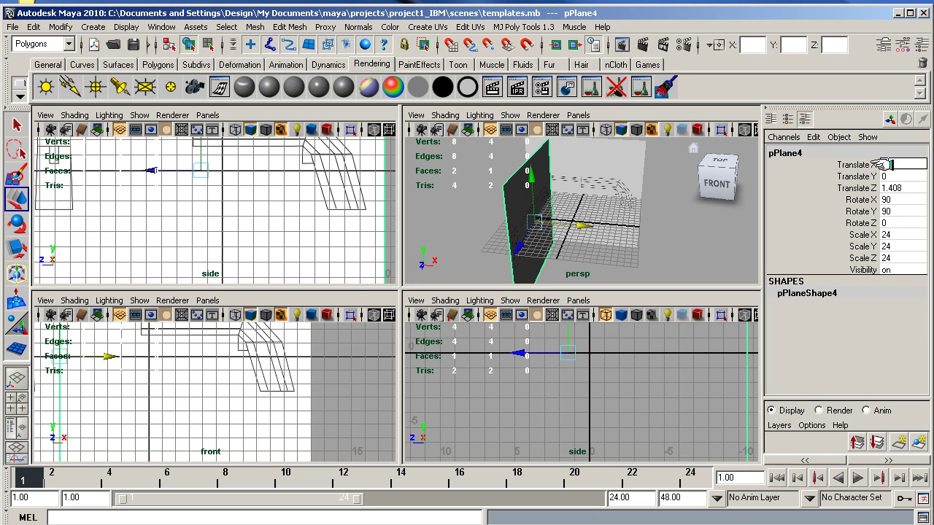
type("-12")
key("Return")
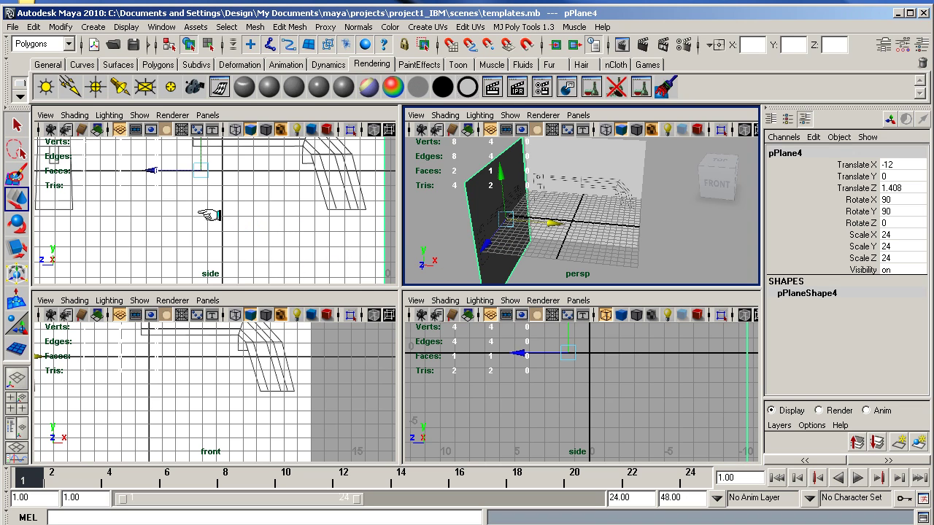
In the side view, slide the duplicated plane along Z to about -9.67, centering the gun's end-view drawing on the vertical axis line
right_click_drag(189, 195, 70, 196, "alt")
middle_click_drag(184, 191, 270, 243, "alt")
key("space")
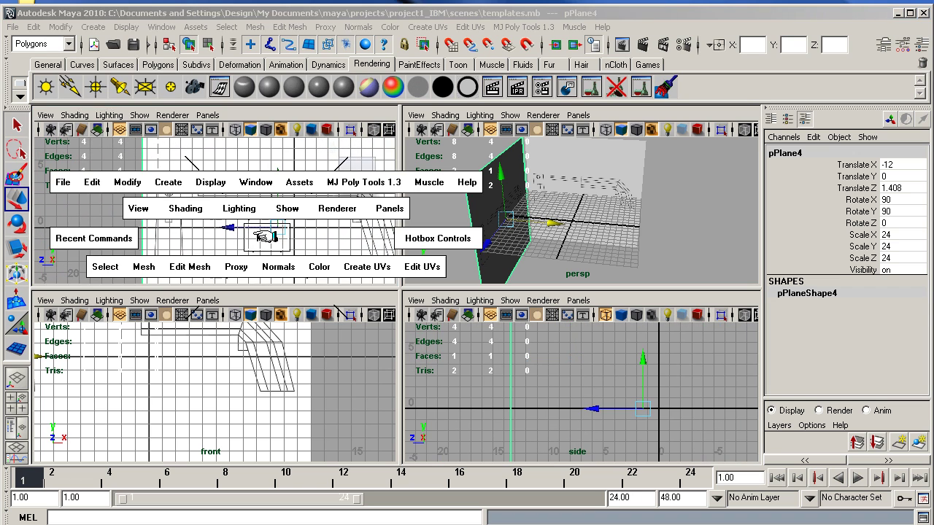
left_click_drag(475, 332, 717, 333)
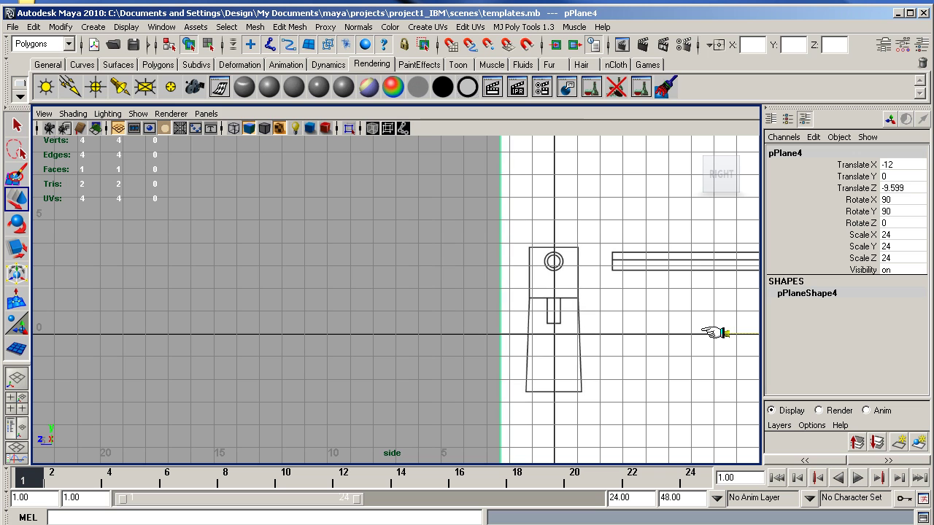
right_click_drag(595, 322, 548, 318, "alt")
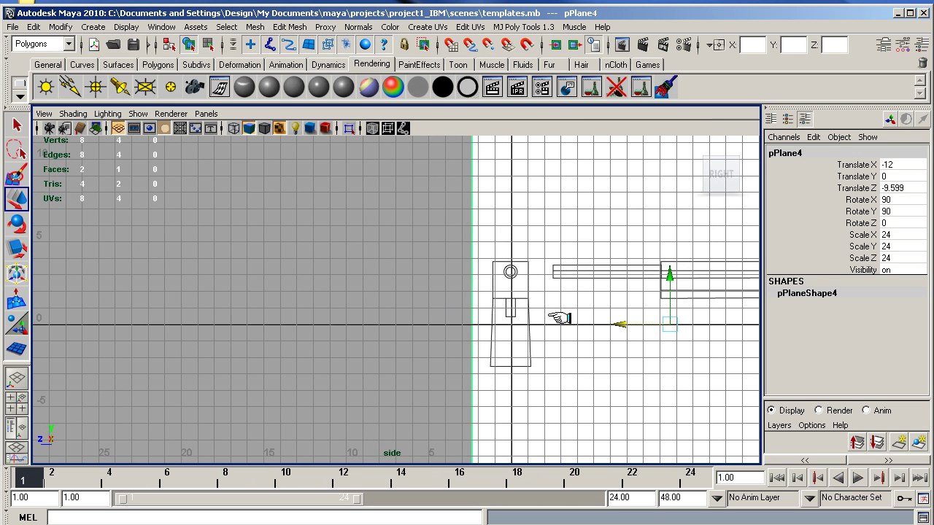
right_click_drag(508, 292, 775, 293, "alt")
mouse_move(613, 297)
middle_mouse_down("alt")
mouse_move(185, 368)
mouse_move(176, 359)
middle_mouse_up("alt")
right_click_drag(154, 361, 261, 358, "alt")
middle_click_drag(260, 358, 553, 274, "alt")
left_click_drag(745, 418, 749, 417)
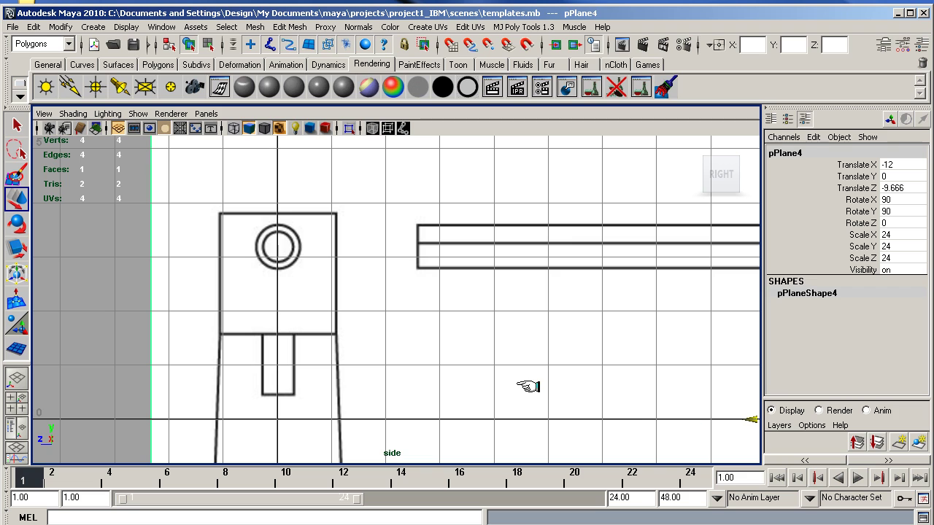
Select both template planes and lower them together to a Y translation of about -3.18, bringing the barrel circle onto the horizontal axis
key("space")
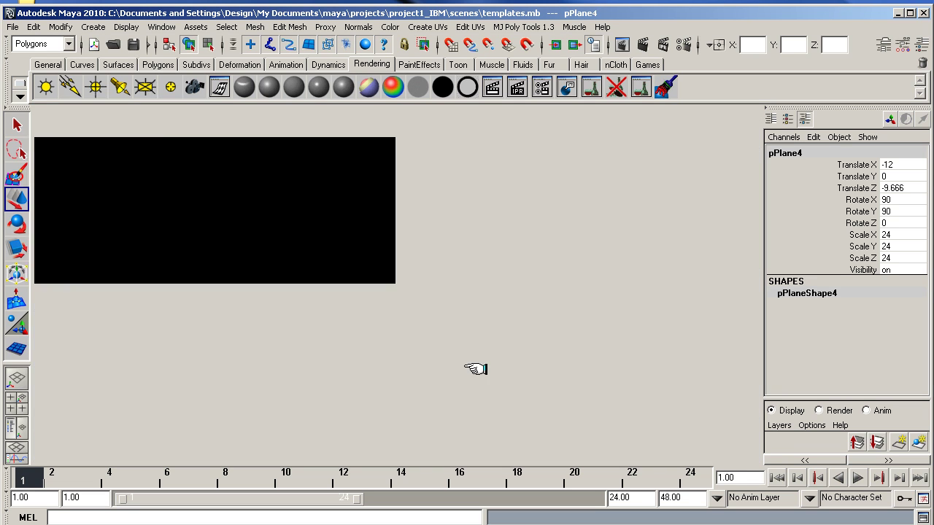
left_click(583, 175)
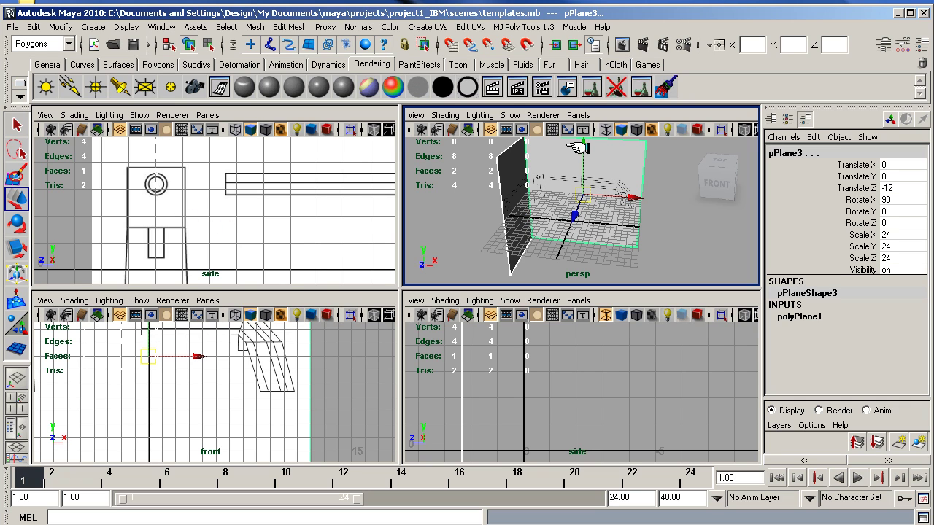
left_click_drag(582, 149, 582, 163)
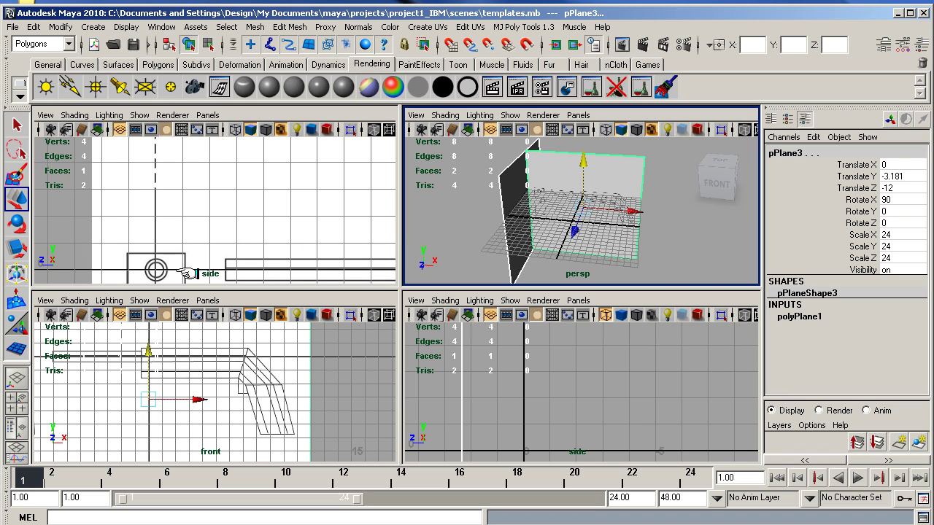
In the side view, select the duplicated plane's face and nudge it slightly along Z to center the barrel circles on the vertical axis line
key("space")
right_click_drag(459, 357, 301, 310, "alt")
middle_click_drag(357, 330, 284, 263, "alt")
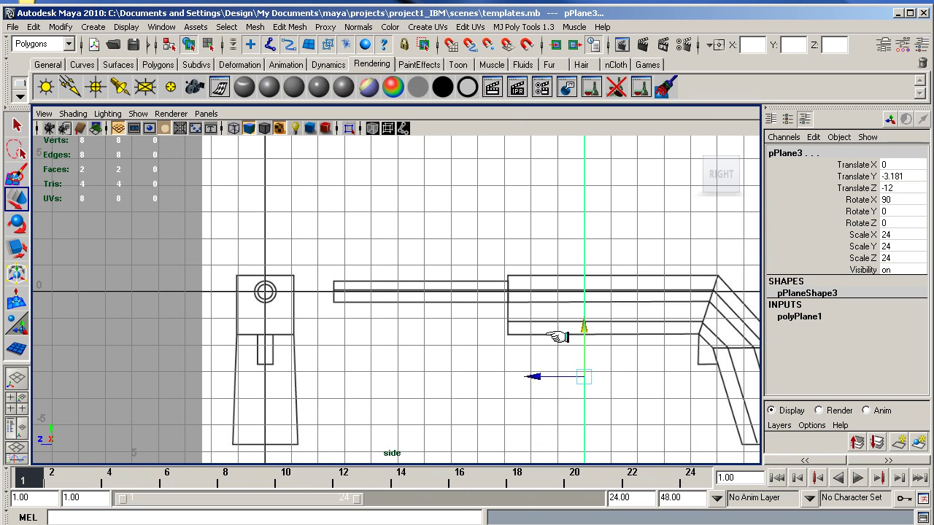
middle_click_drag(581, 328, 581, 328)
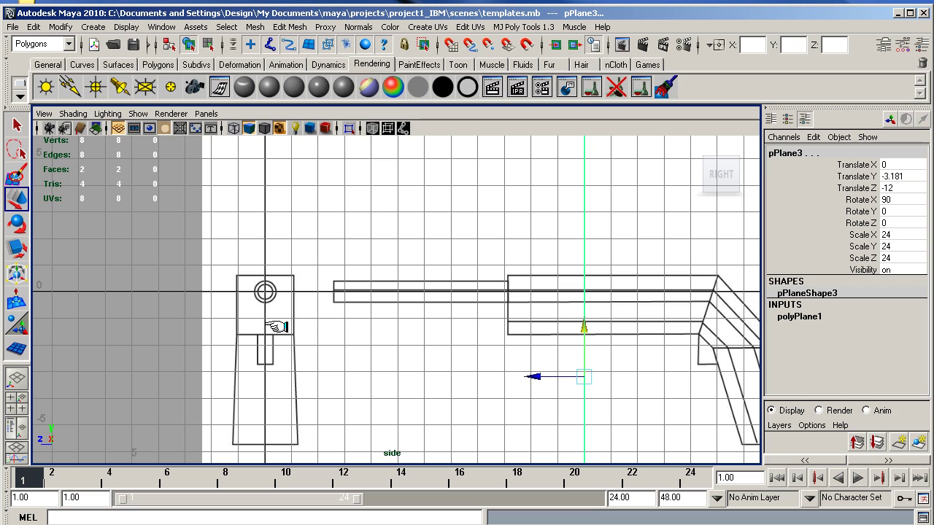
key("p")
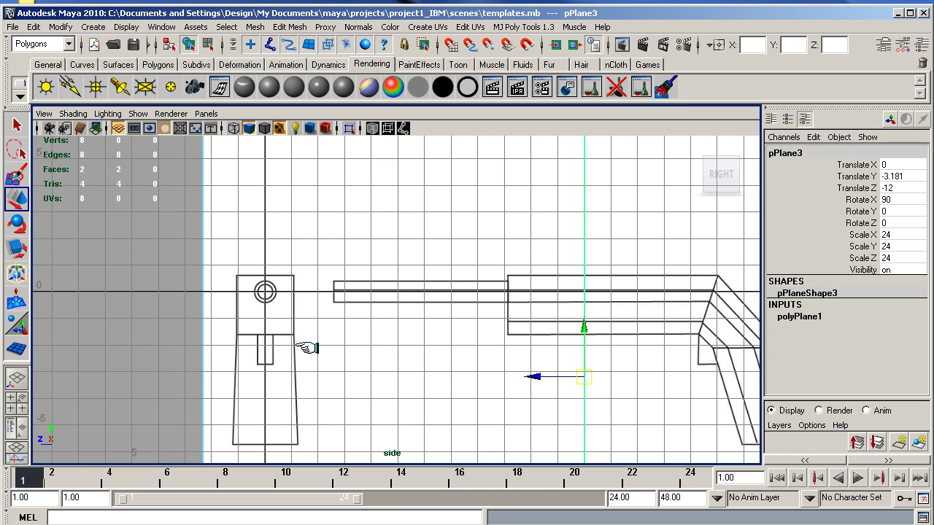
right_click_drag(266, 348, 713, 307, "alt")
middle_click_drag(299, 312, 399, 304, "alt")
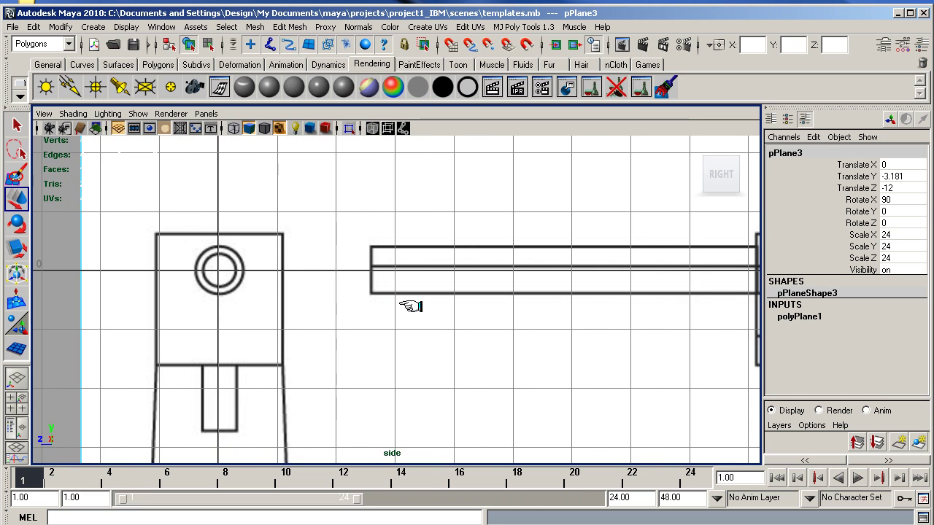
left_click(59, 296)
left_click(386, 333)
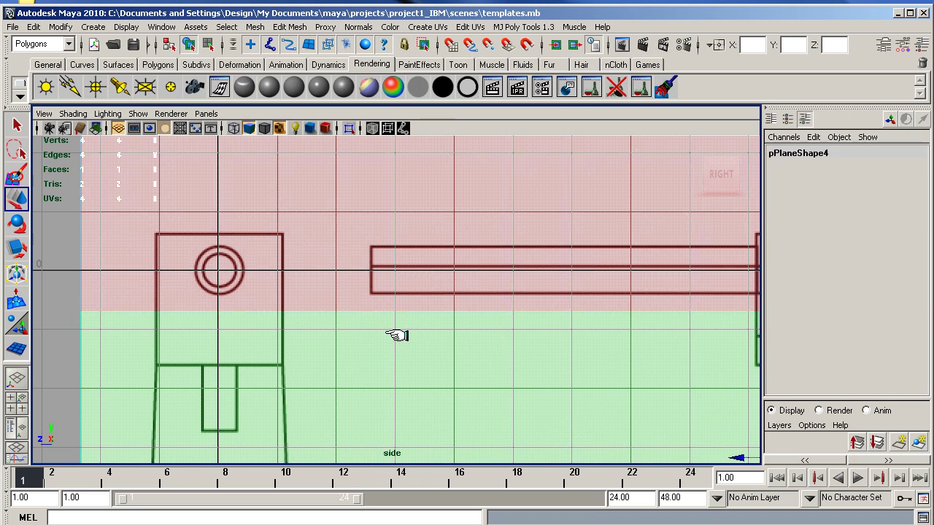
left_click(398, 336)
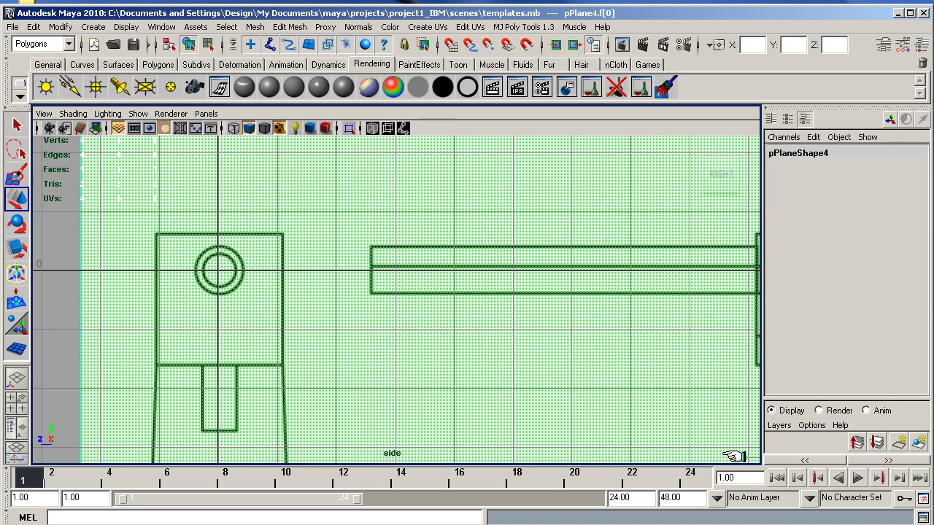
middle_click_drag(724, 455, 722, 455)
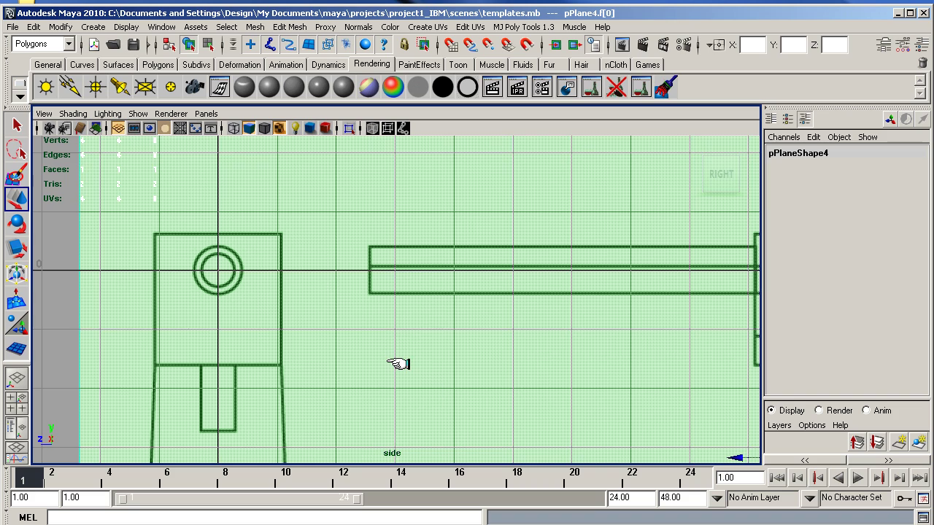
Clear the face selection and examine both template planes from several angles in the perspective view of the four-view layout
key("space")
middle_click(578, 235)
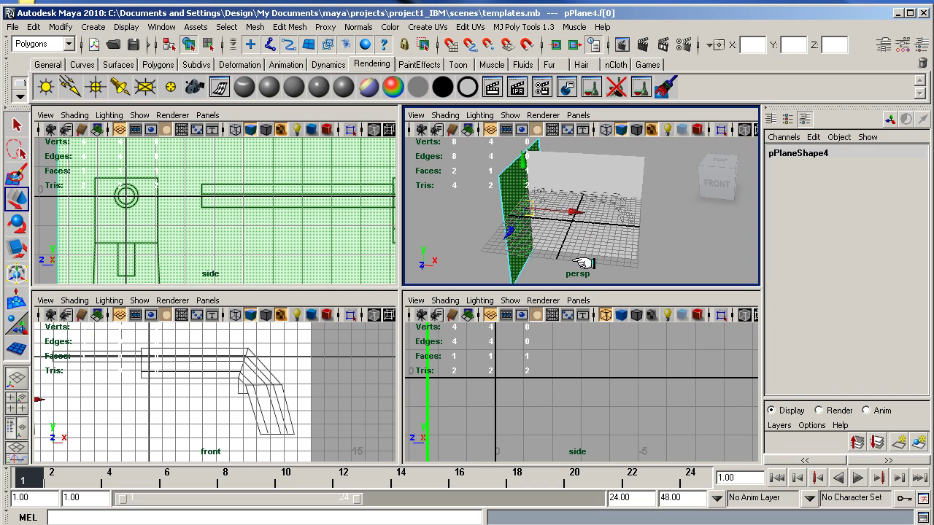
left_click(574, 263)
left_click_drag(584, 266, 521, 207, "alt")
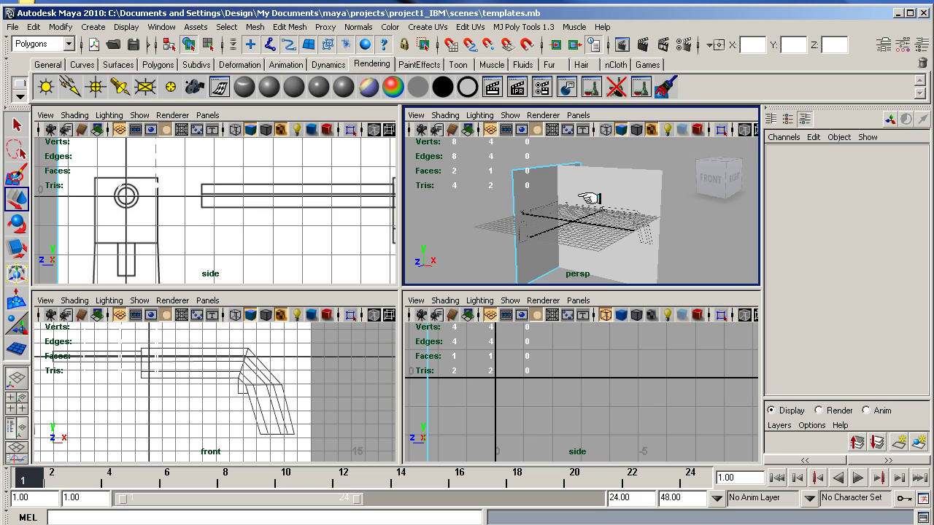
left_click_drag(575, 252, 581, 281, "alt")
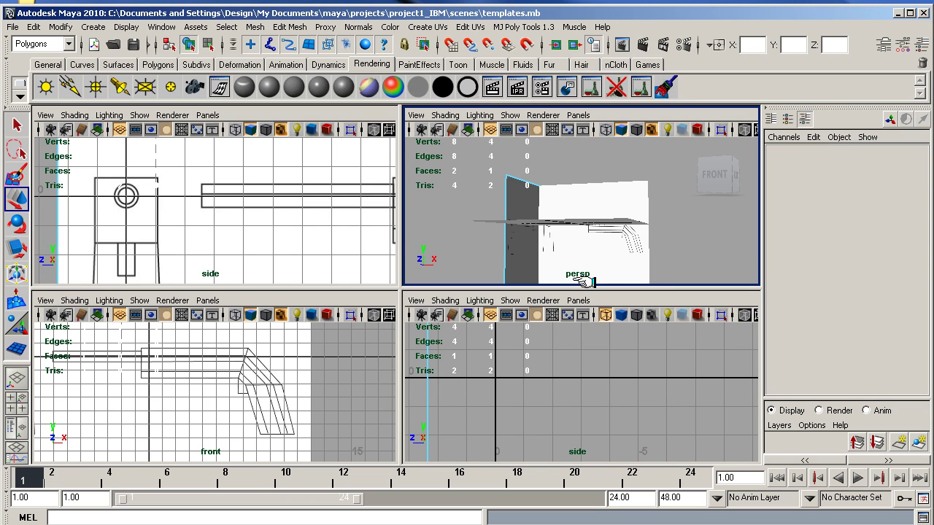
left_click_drag(504, 204, 603, 270, "alt")
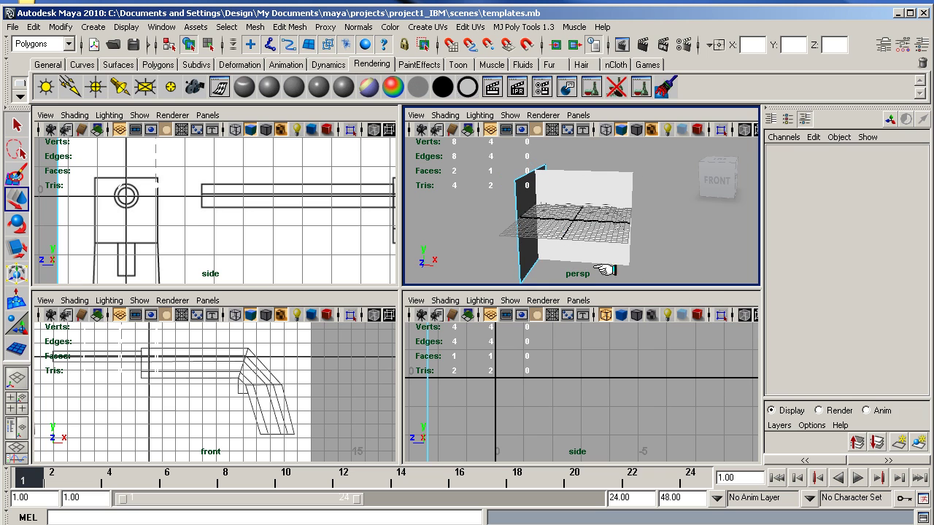
left_click(903, 44)
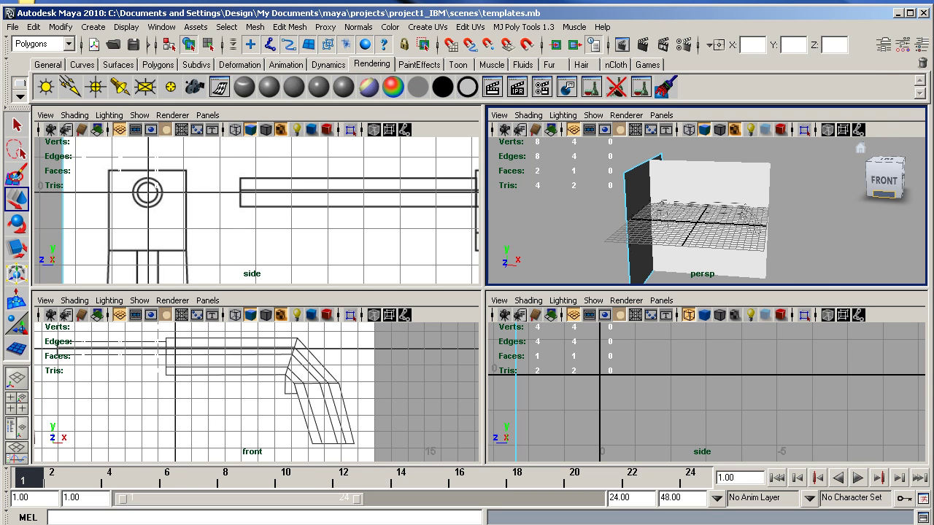
left_click(902, 44)
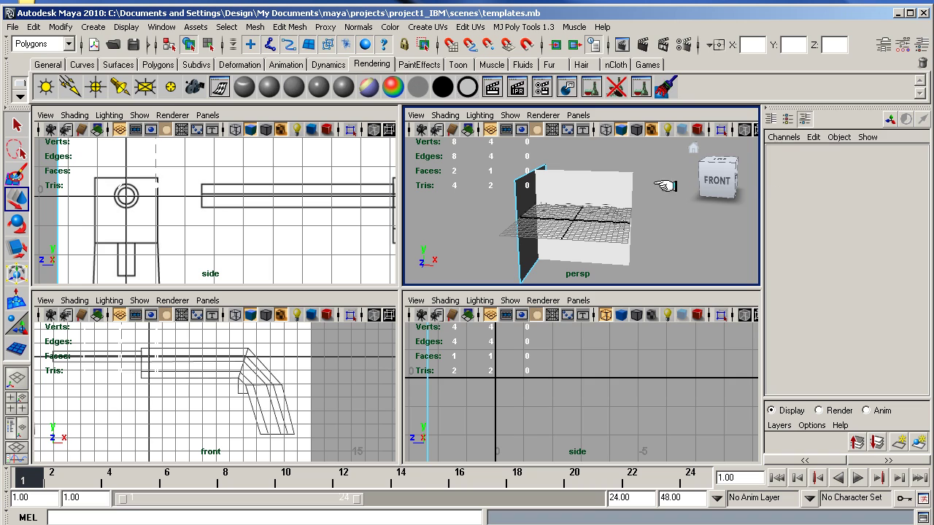
Create a new display layer for the template planes and name it template_1
left_click(585, 186)
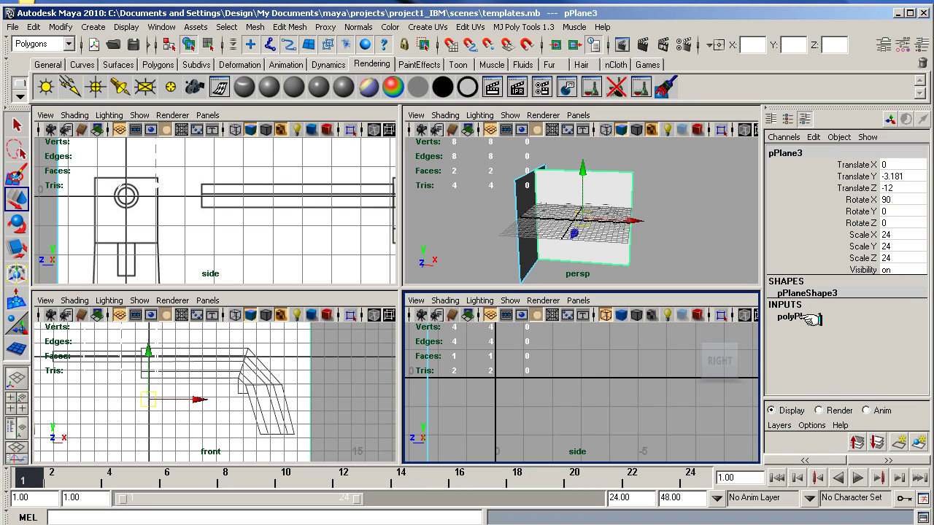
left_click_drag(795, 394, 790, 320)
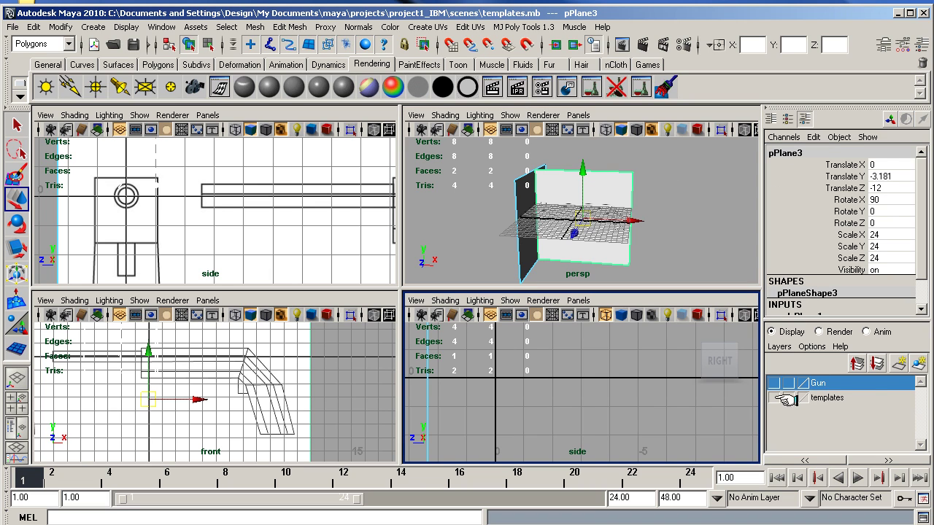
left_click(898, 363)
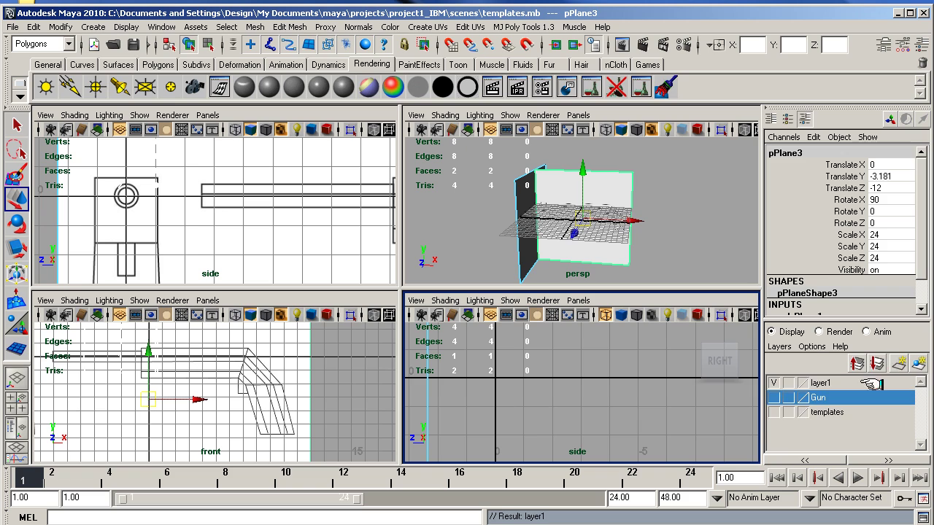
double_click(814, 382)
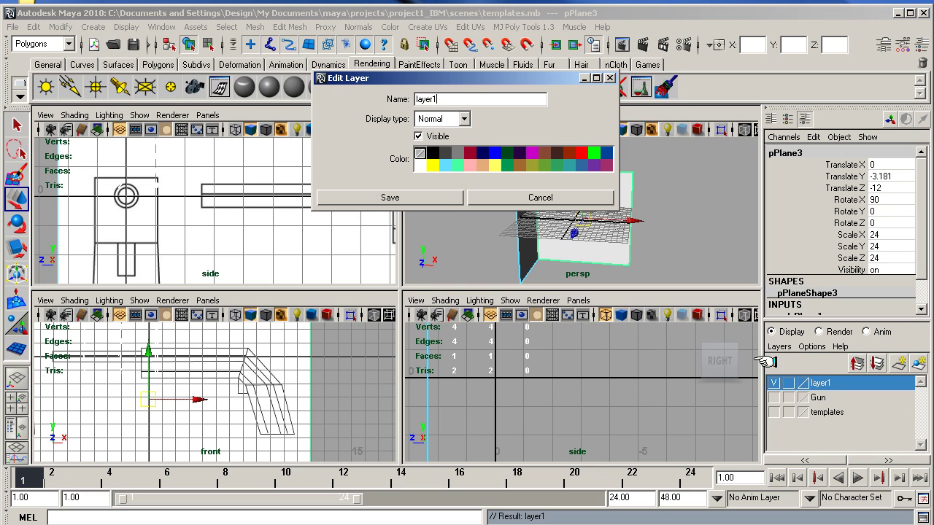
double_click(429, 100)
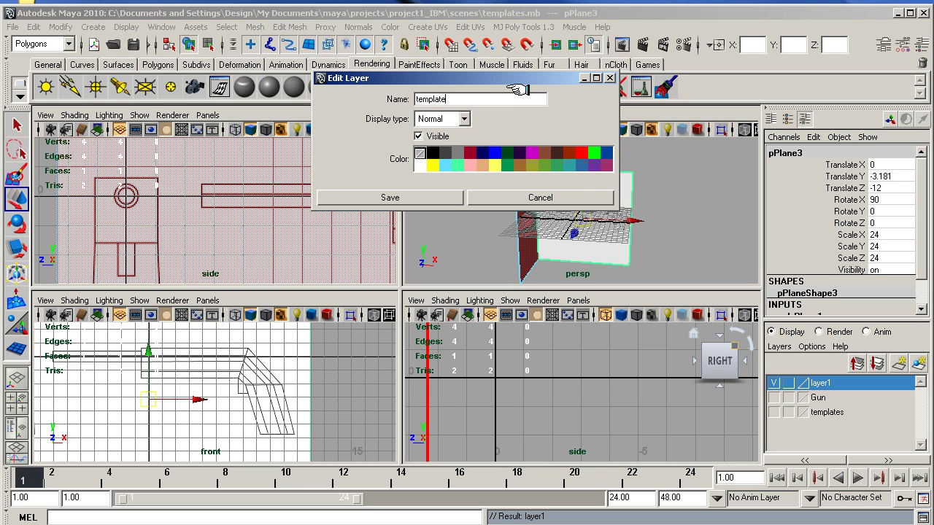
left_click(441, 196)
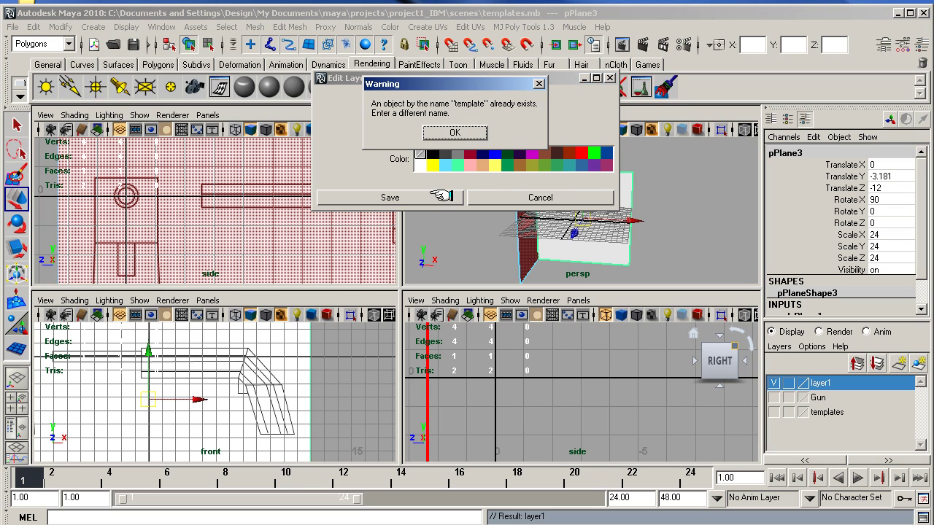
left_click(454, 132)
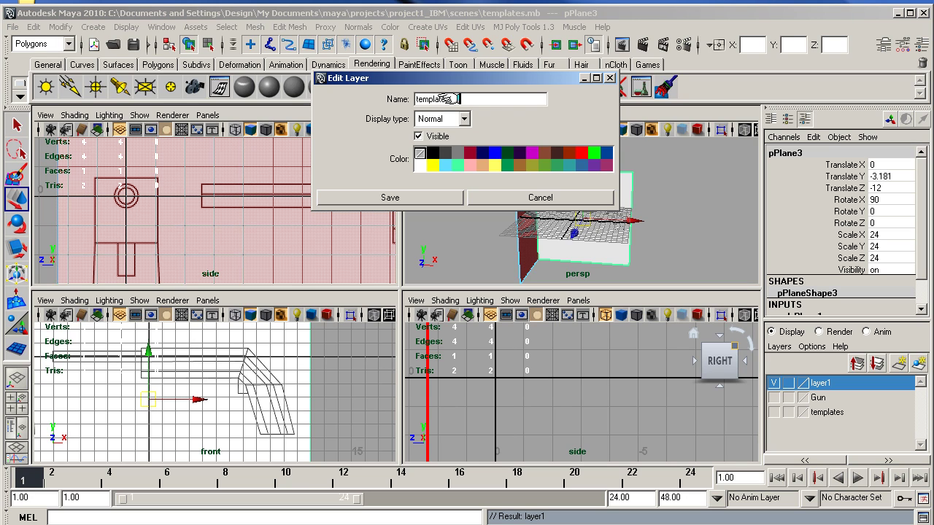
left_click(407, 202)
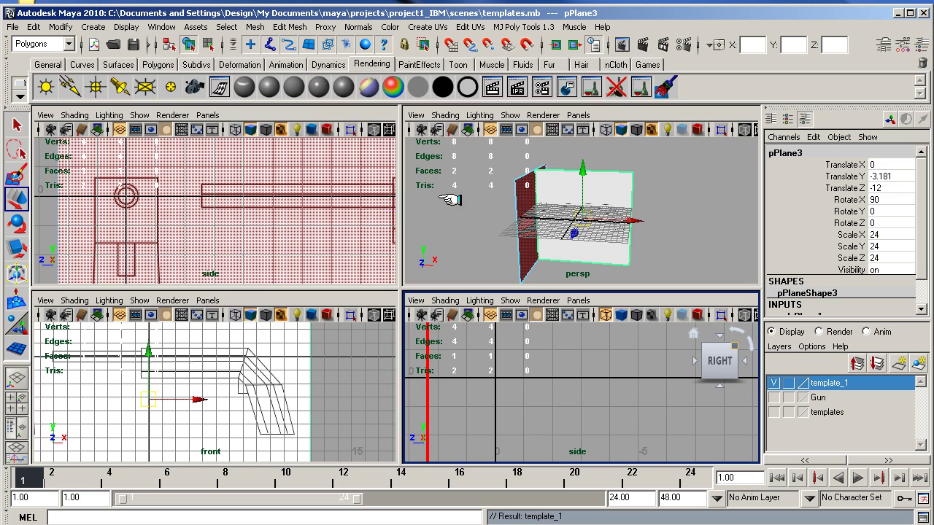
Return the duplicated plane to object mode, select both template planes and add them to the template_1 layer
left_click_drag(673, 192, 592, 194, "alt")
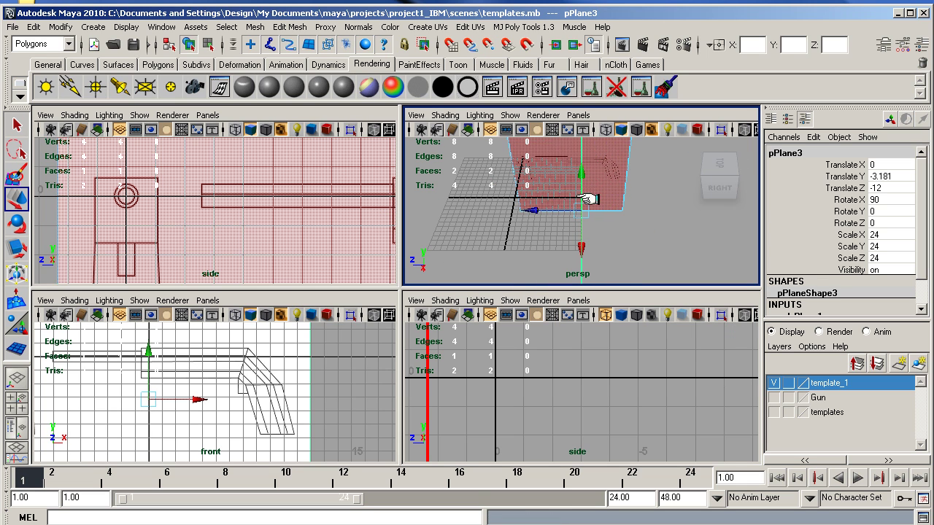
left_click_drag(525, 242, 630, 210, "alt")
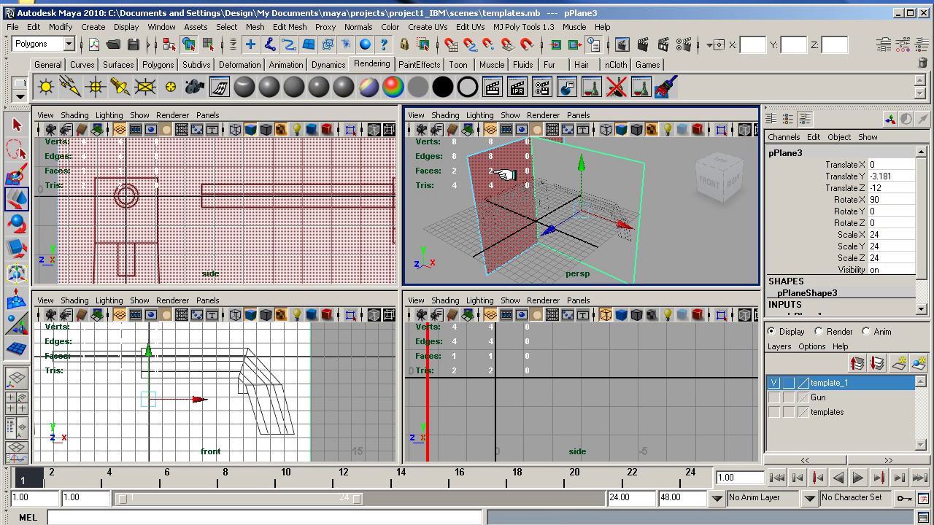
right_click(629, 198)
right_click_drag(626, 196, 656, 182)
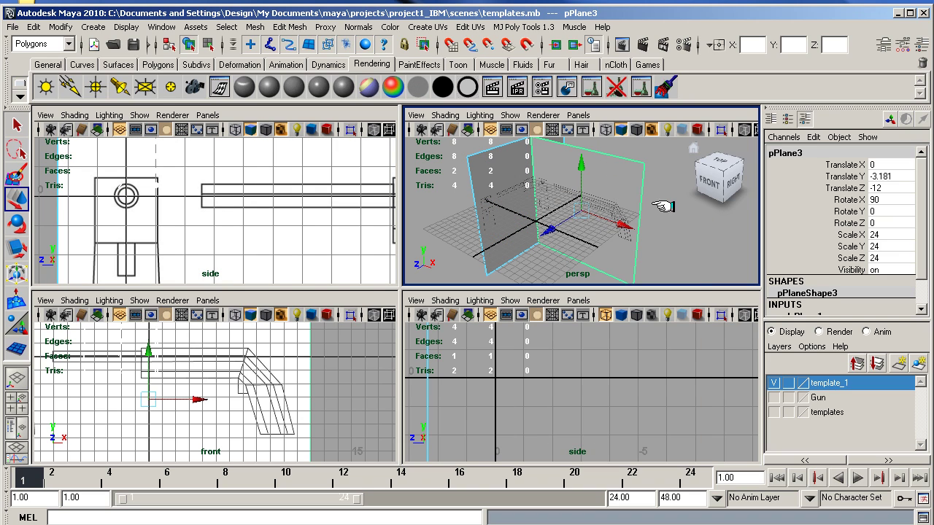
left_click(653, 205)
left_click(595, 188)
left_click(473, 186, "shift")
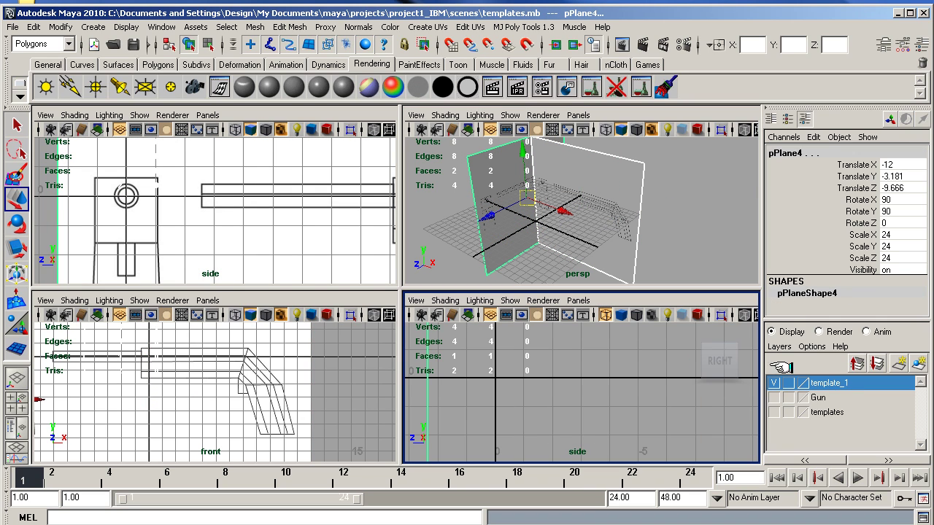
right_click(823, 383)
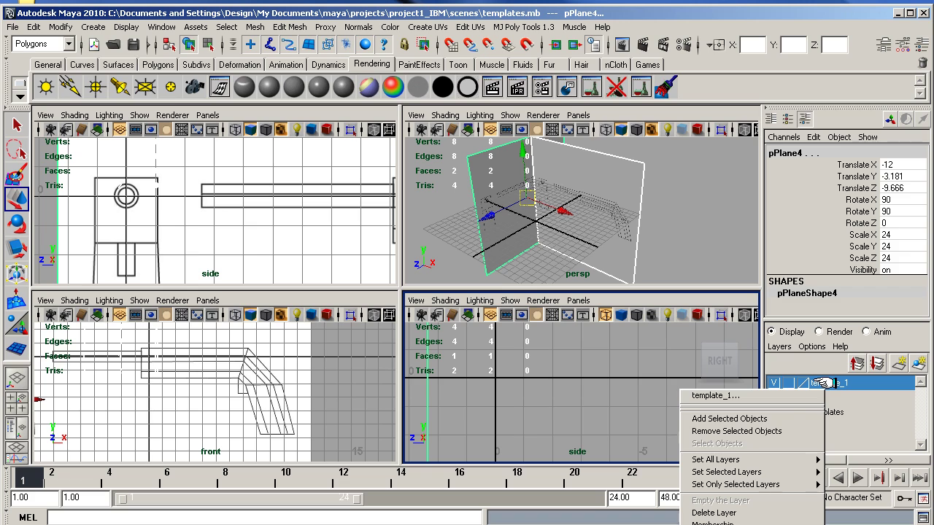
left_click(762, 417)
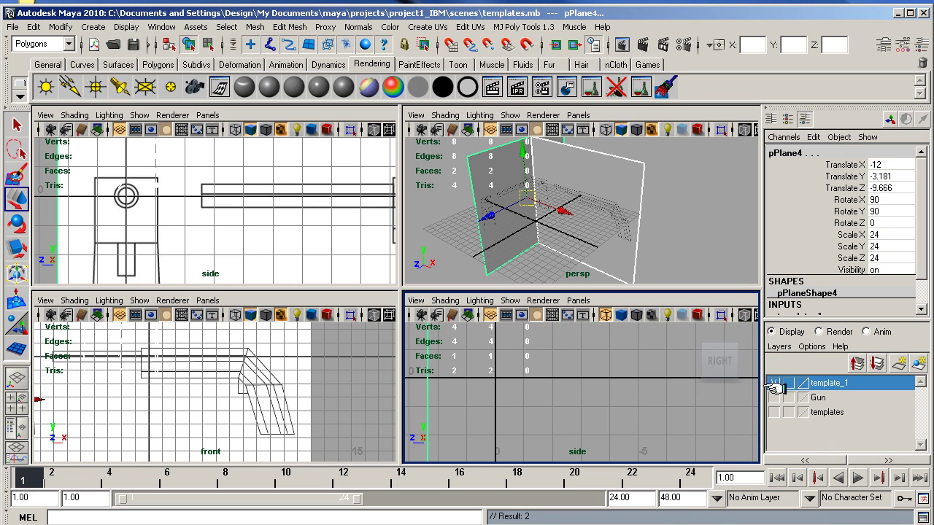
Check the template_1 layer by toggling its visibility, and set its display type to Reference so the planes cannot be selected
left_click(774, 383)
left_click(774, 382)
left_click(788, 383)
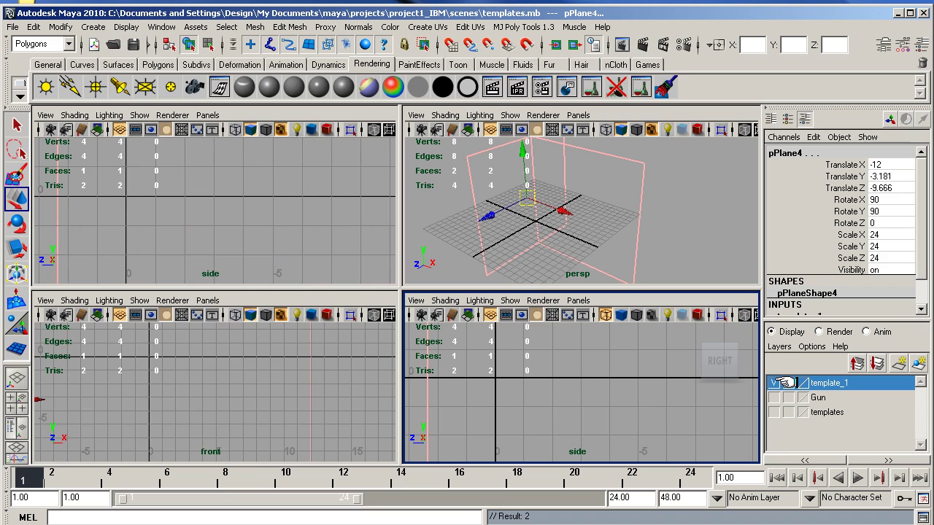
left_click(788, 383)
mouse_move(531, 248)
left_mouse_down("alt")
mouse_move(588, 230)
mouse_move(536, 256)
left_mouse_up("alt")
left_click(679, 189)
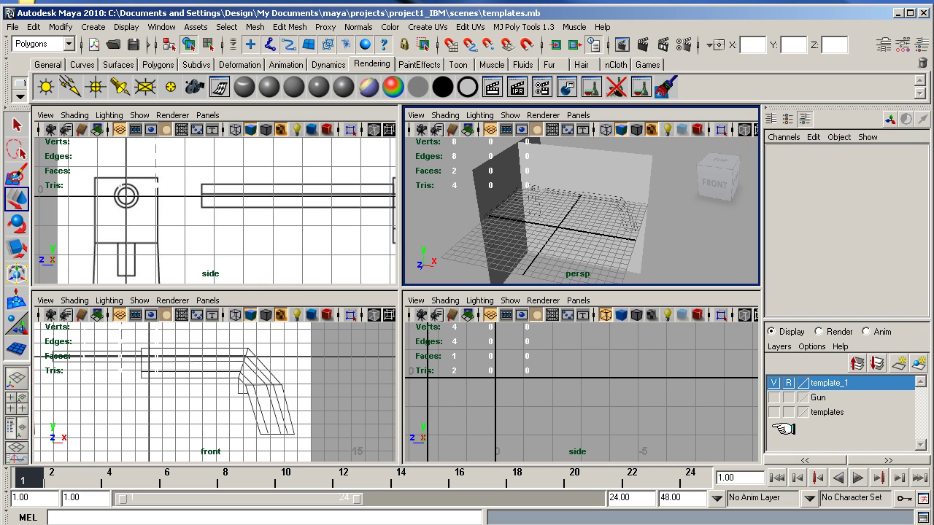
Make the Gun layer visible, select the gun model and inspect it against the template planes in perspective
left_click(771, 398)
mouse_move(539, 222)
left_mouse_down("alt")
mouse_move(566, 219)
mouse_move(587, 237)
mouse_move(529, 225)
mouse_move(517, 194)
mouse_move(534, 219)
left_mouse_up("alt")
right_click_drag(533, 220, 662, 231, "alt")
left_click_drag(536, 254, 576, 241, "alt")
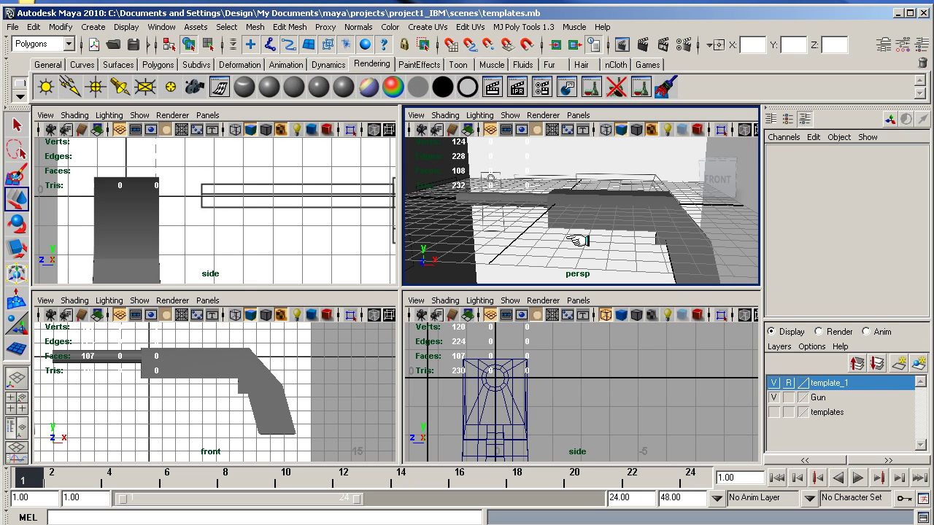
left_click(584, 199)
left_click_drag(583, 199, 538, 227, "alt")
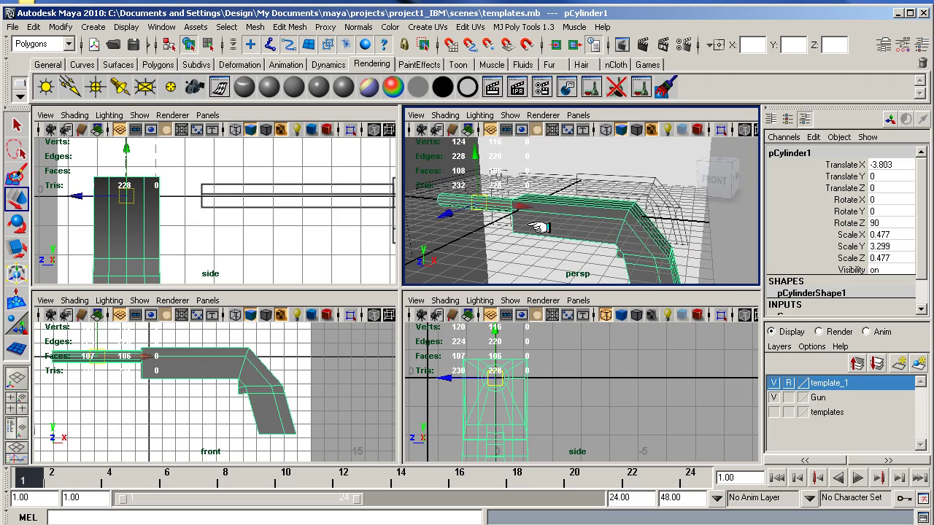